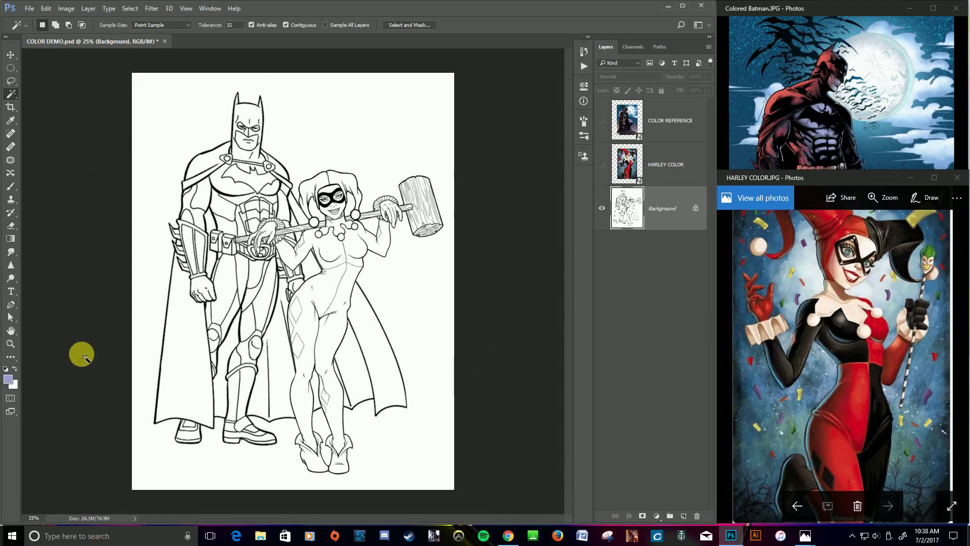
Duplicate the Background line-art layer to create Background copy
left_click(264, 246)
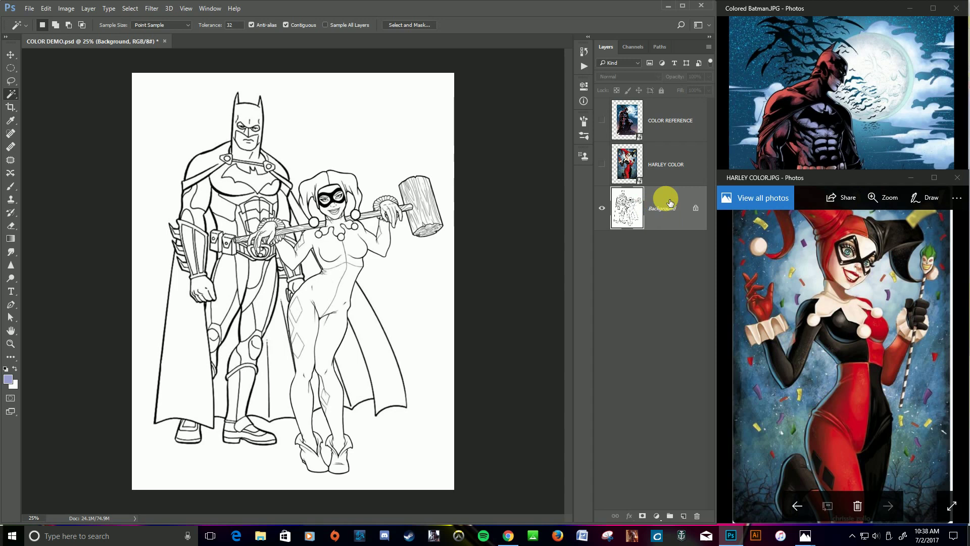
right_click(667, 202)
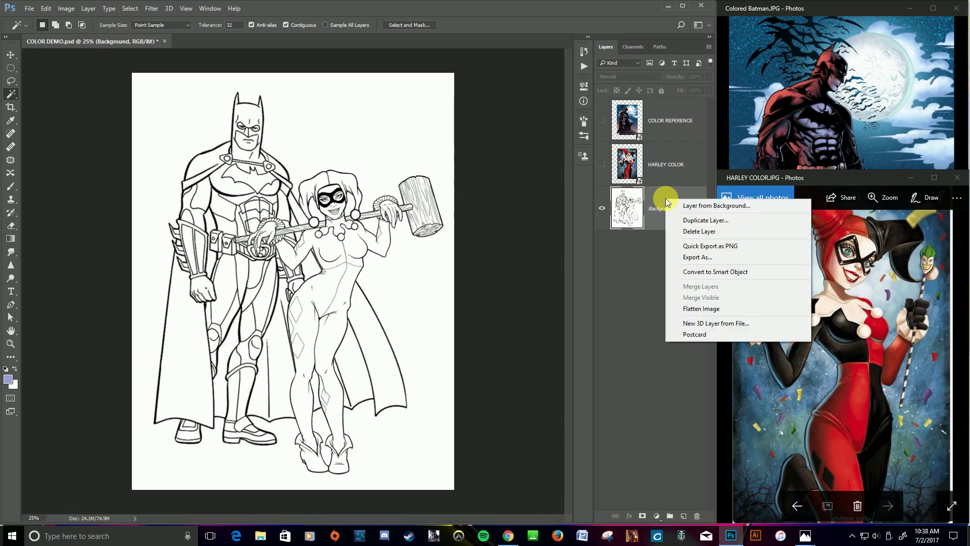
left_click(691, 221)
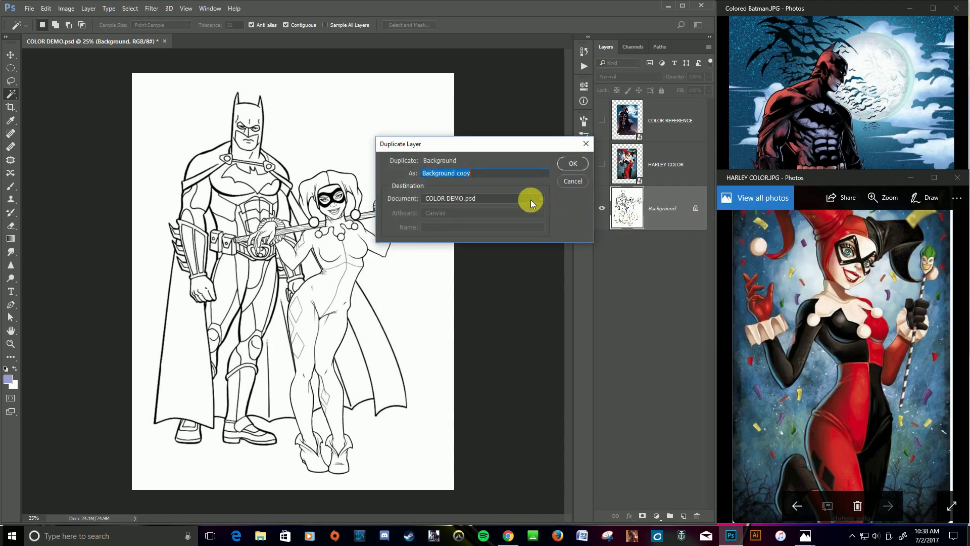
left_click(567, 164)
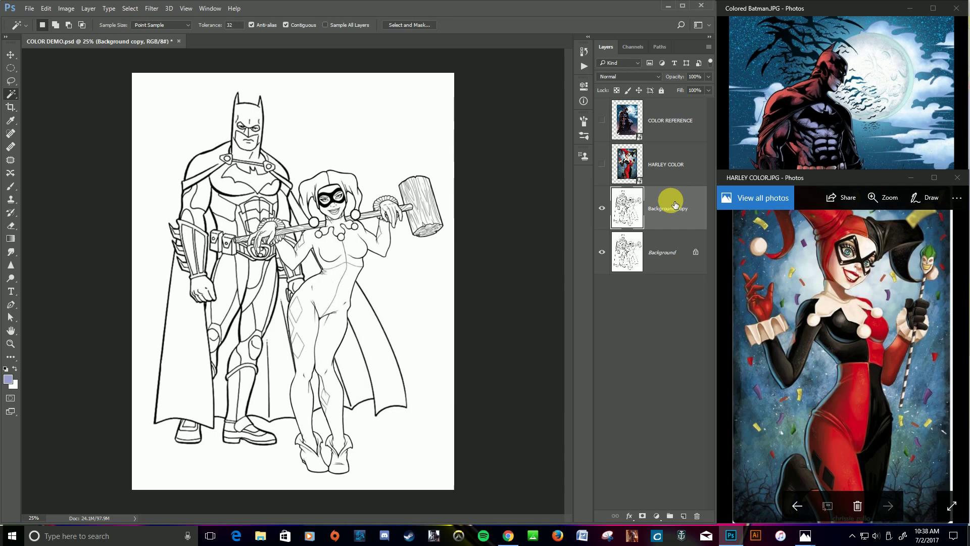
Duplicate the layer again to add Background copy 2 above it
right_click(668, 201)
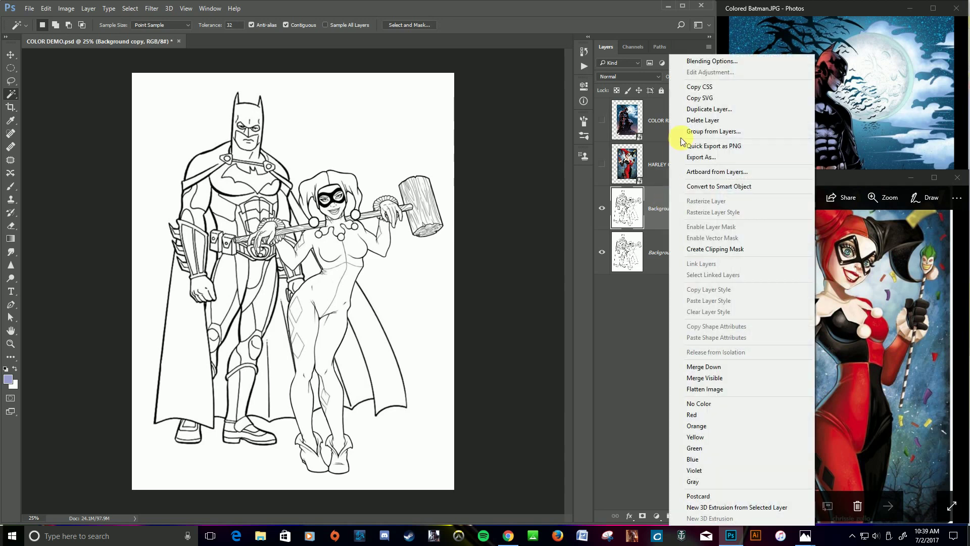
left_click(665, 195)
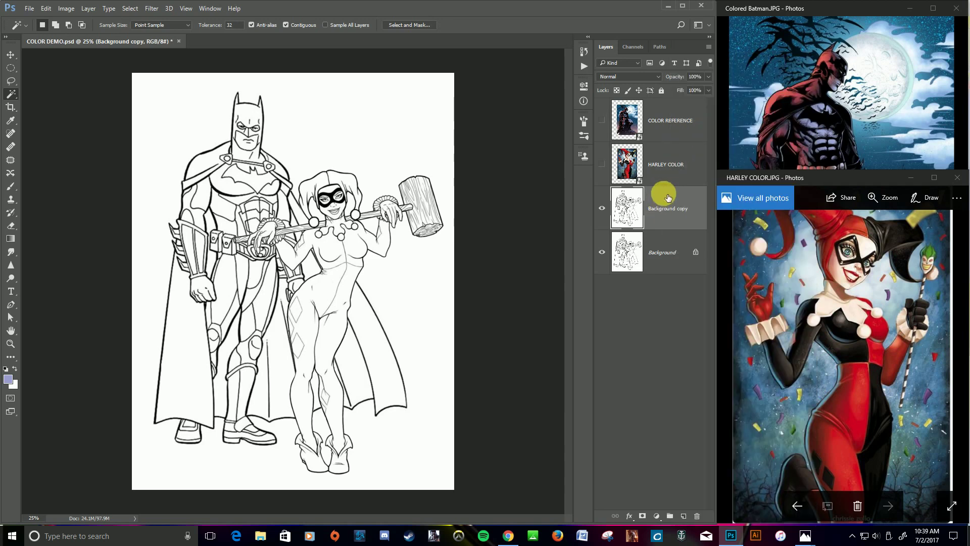
left_click_drag(665, 195, 683, 516)
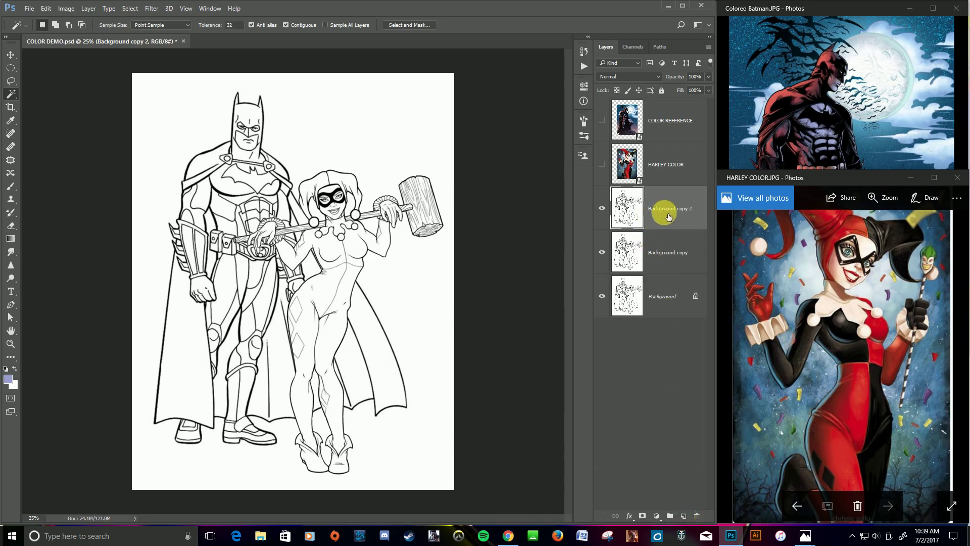
Rename Background copy 2 to LINES and Background copy to COLOR
double_click(673, 213)
type("LINES")
key("Return")
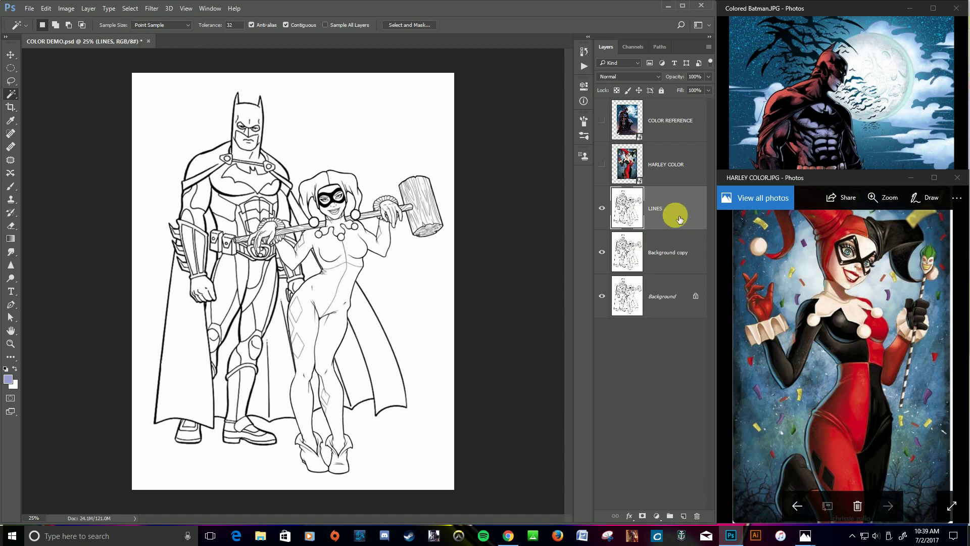
double_click(675, 255)
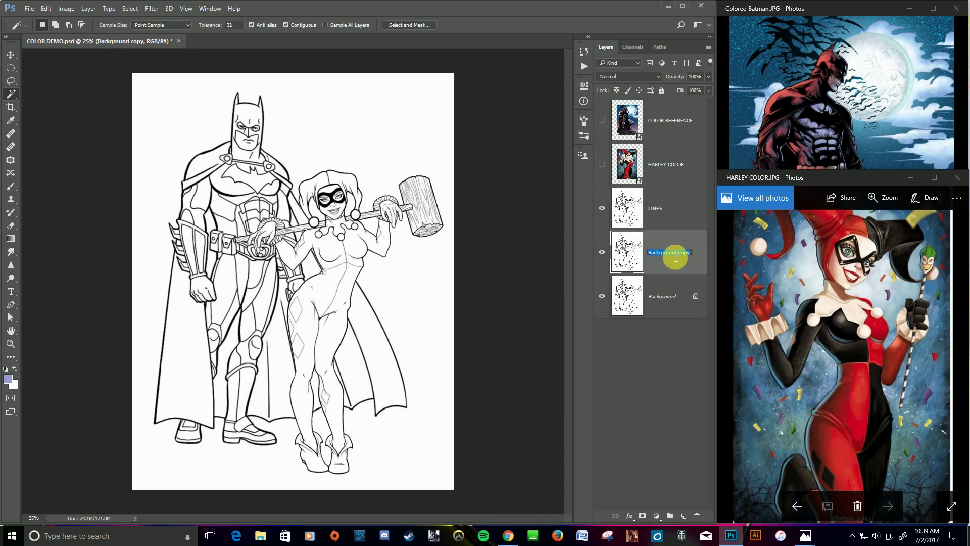
type("COLOR")
key("Return")
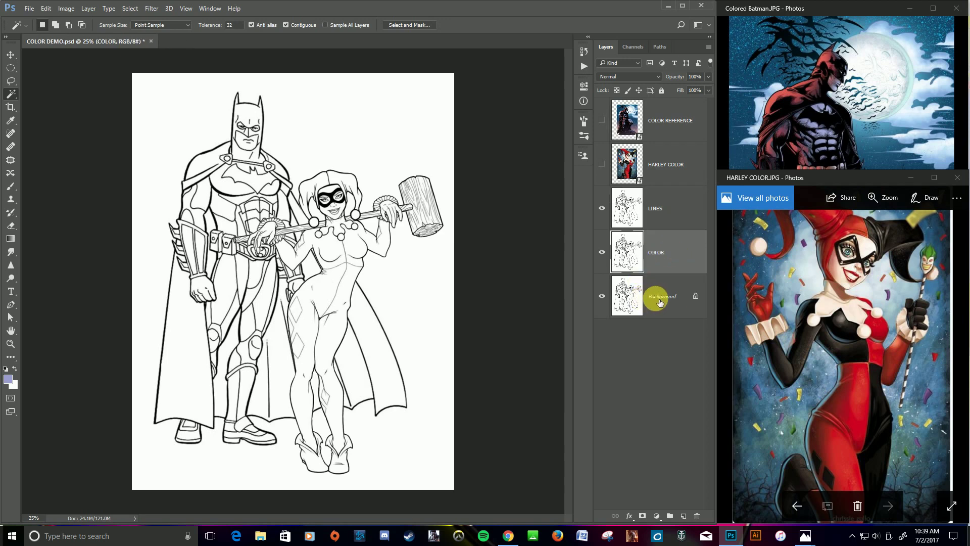
Set the LINES layer to Multiply blending and lock it fully, then select COLOR
left_click(677, 213)
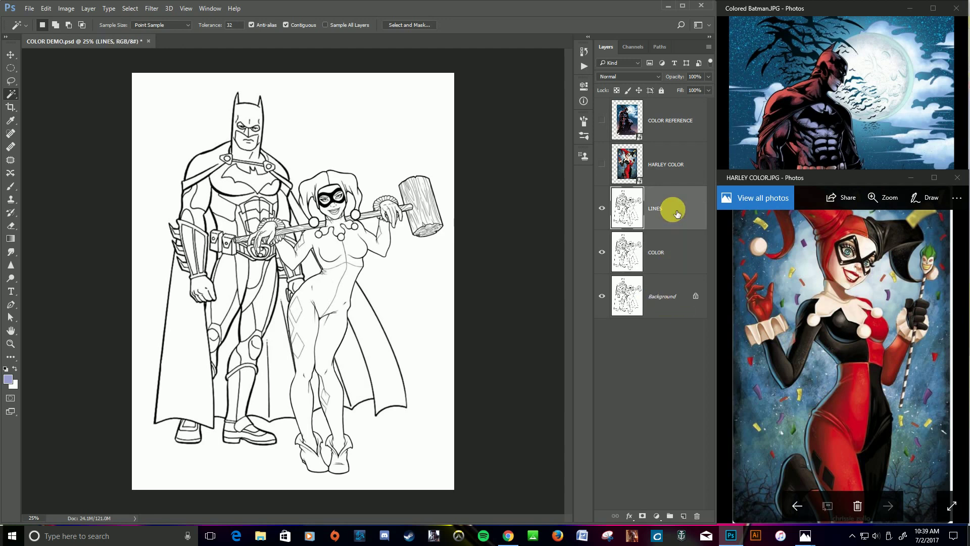
left_click(656, 76)
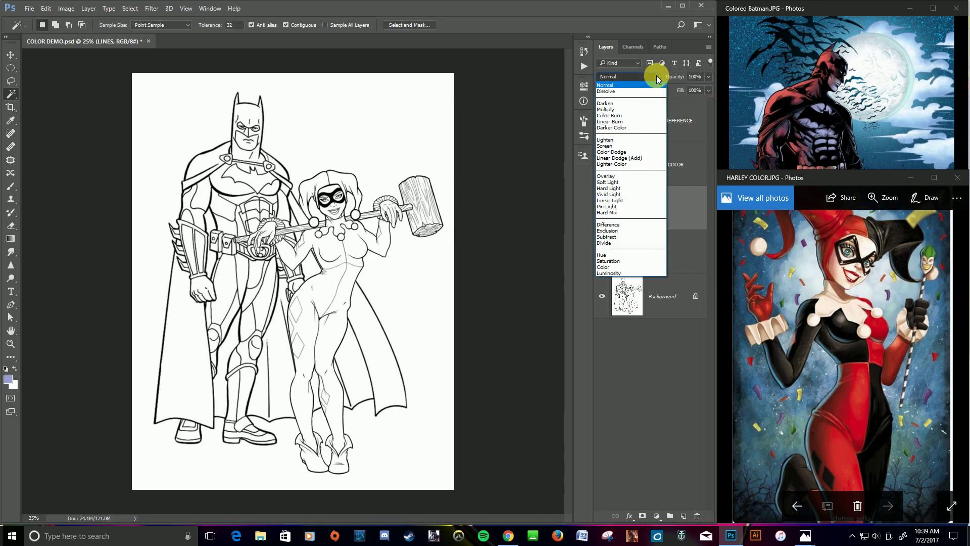
left_click(650, 110)
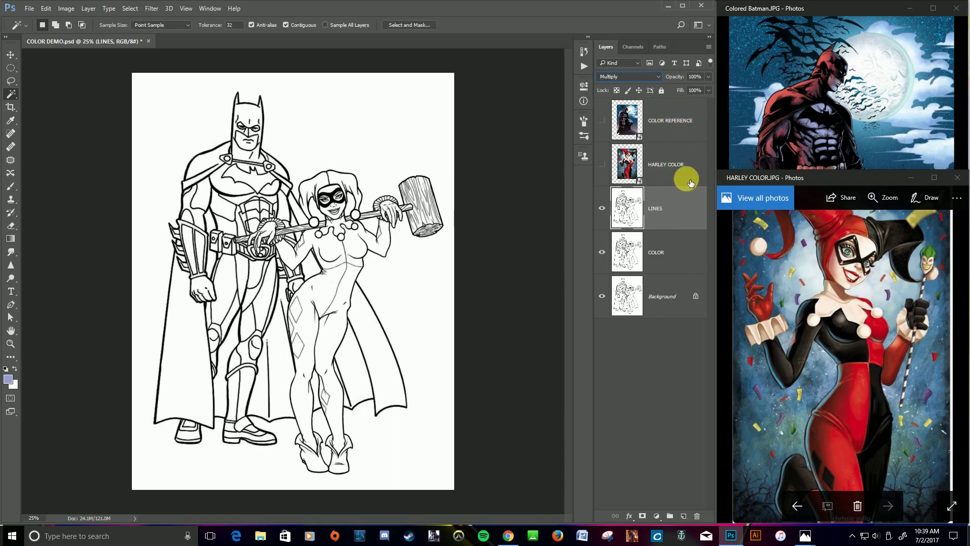
left_click(662, 92)
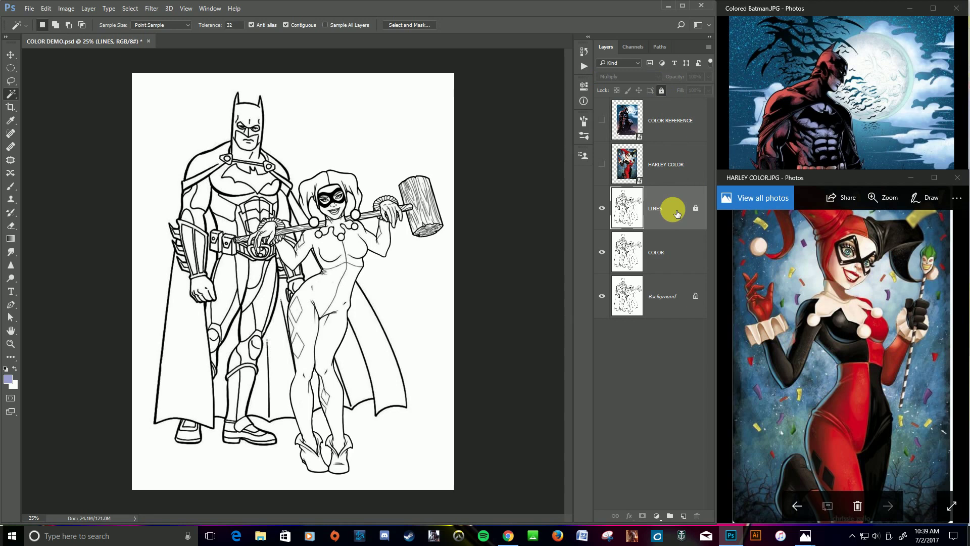
left_click(680, 250)
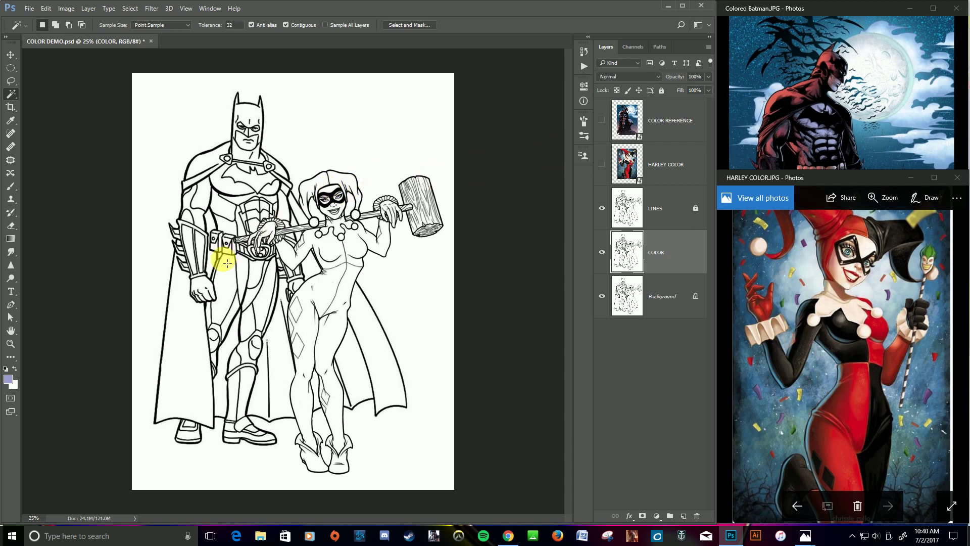
Change the foreground colour from pale blue to bright red f80a0a
left_click(9, 382)
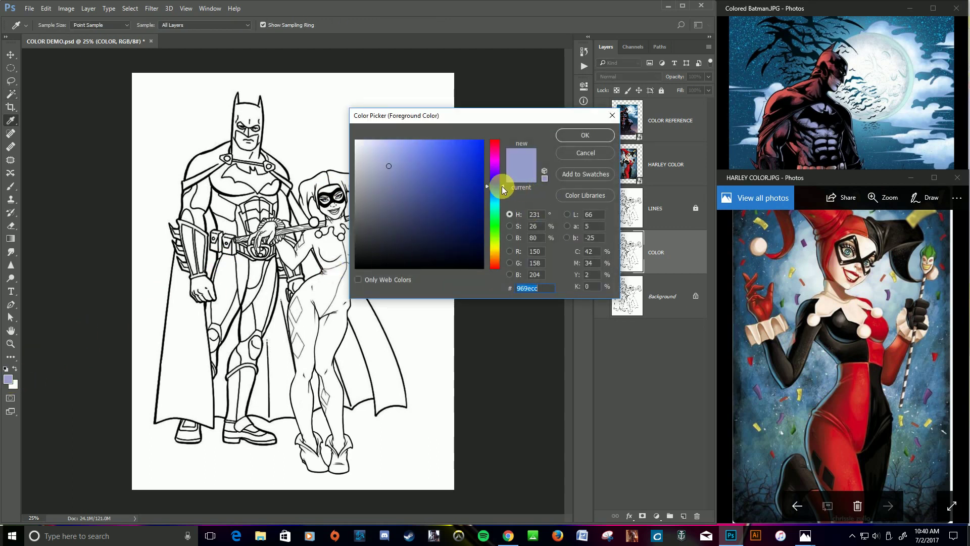
mouse_move(502, 186)
left_mouse_down()
mouse_move(504, 139)
mouse_move(500, 265)
mouse_move(498, 141)
left_mouse_up()
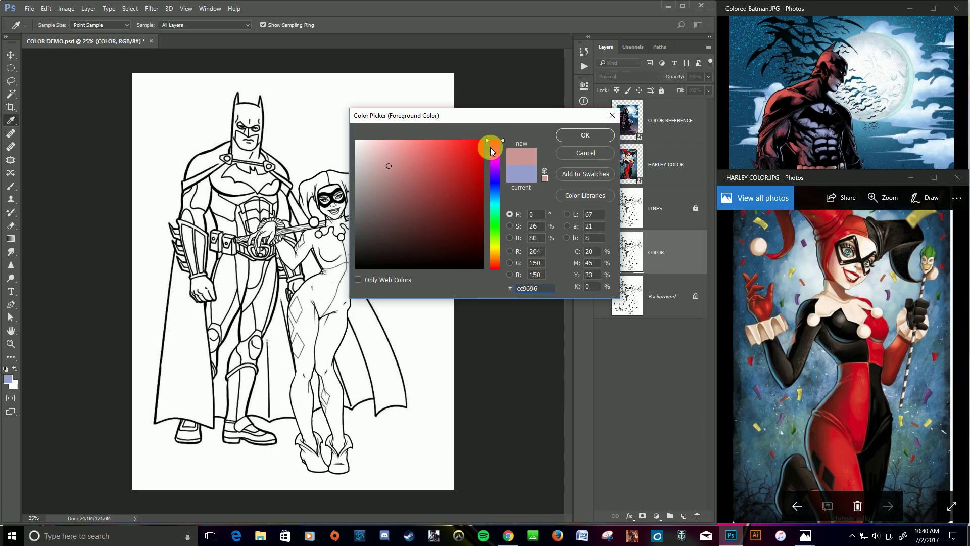
left_click(478, 143)
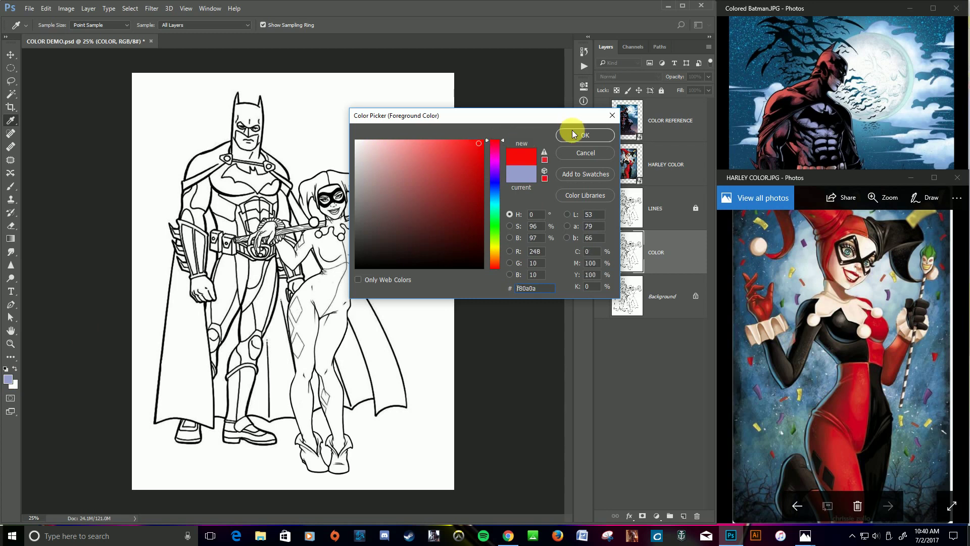
left_click(574, 134)
key("w")
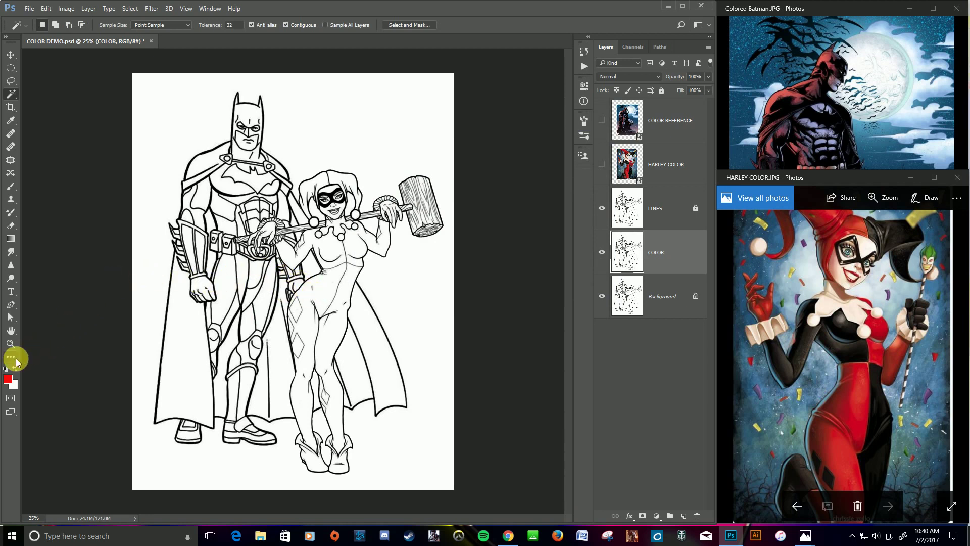
Paint Bucket Harley's left leg, torso and right arm red on the COLOR layer
key("g")
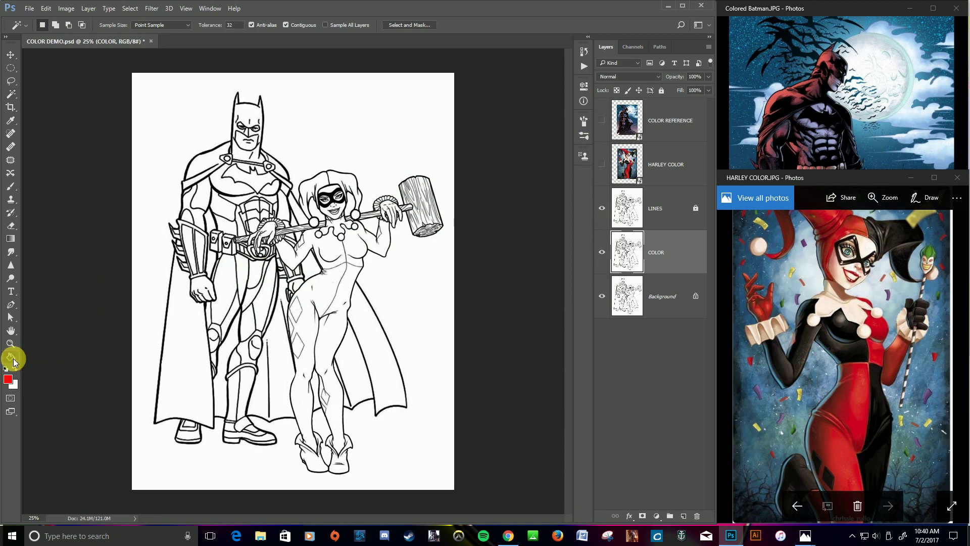
left_click(11, 359)
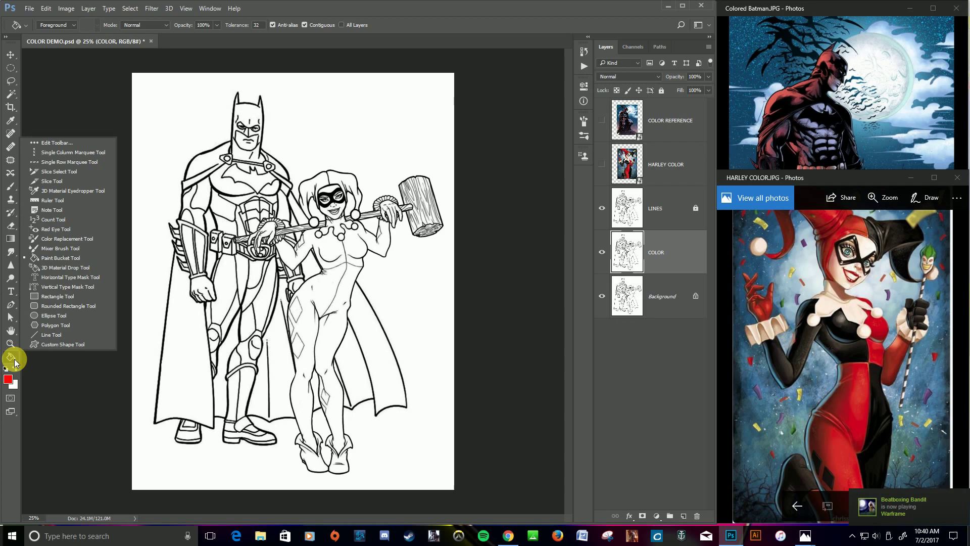
left_click(12, 358)
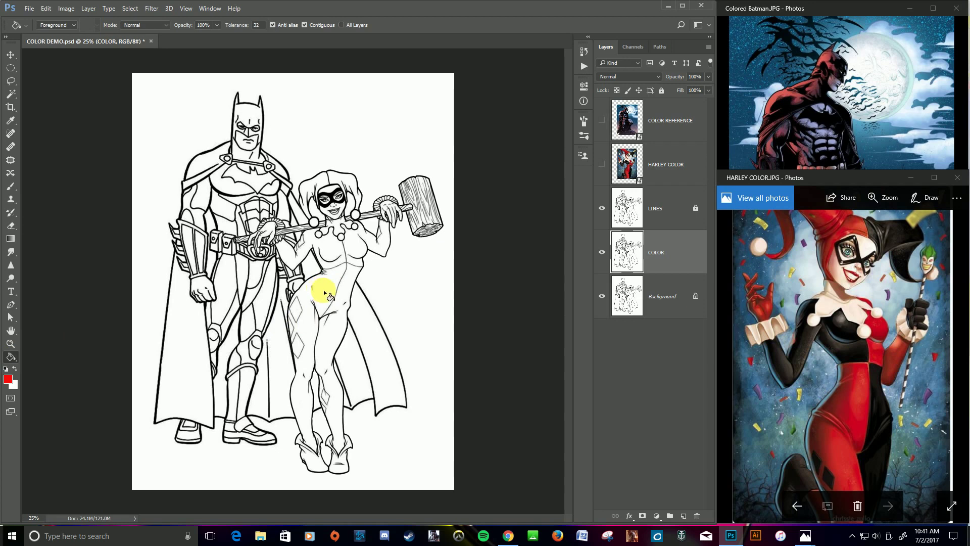
left_click(324, 292)
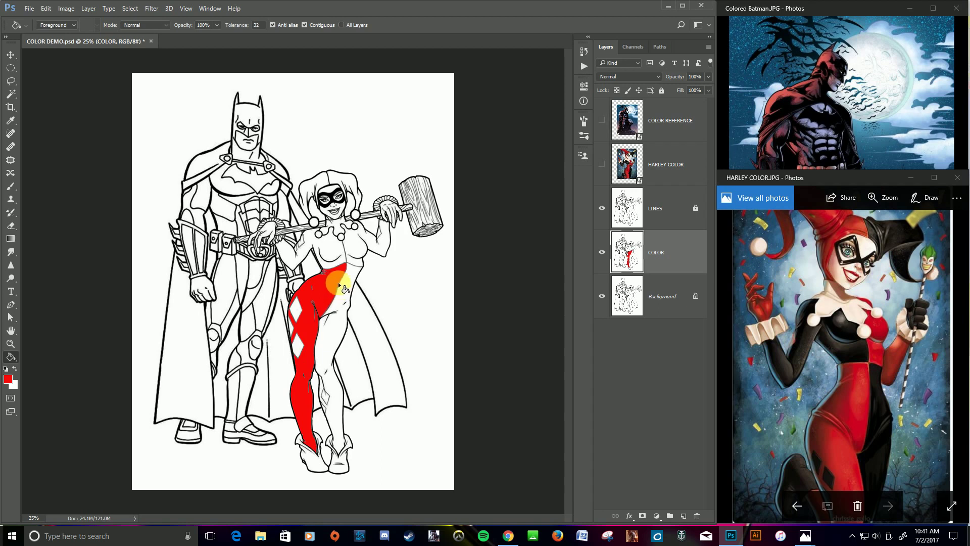
left_click(347, 263)
left_click(308, 318)
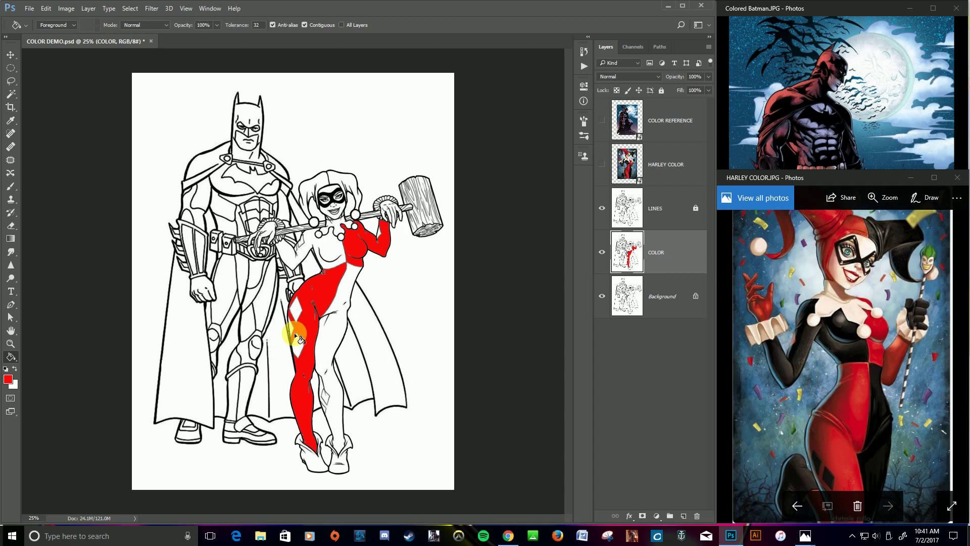
scroll(294, 333, "up", 5)
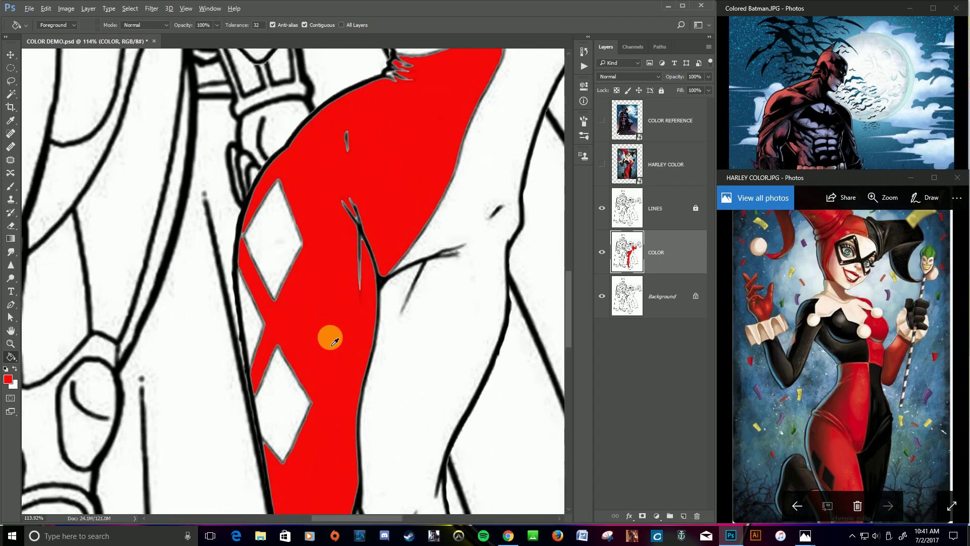
scroll(335, 342, "up", 1)
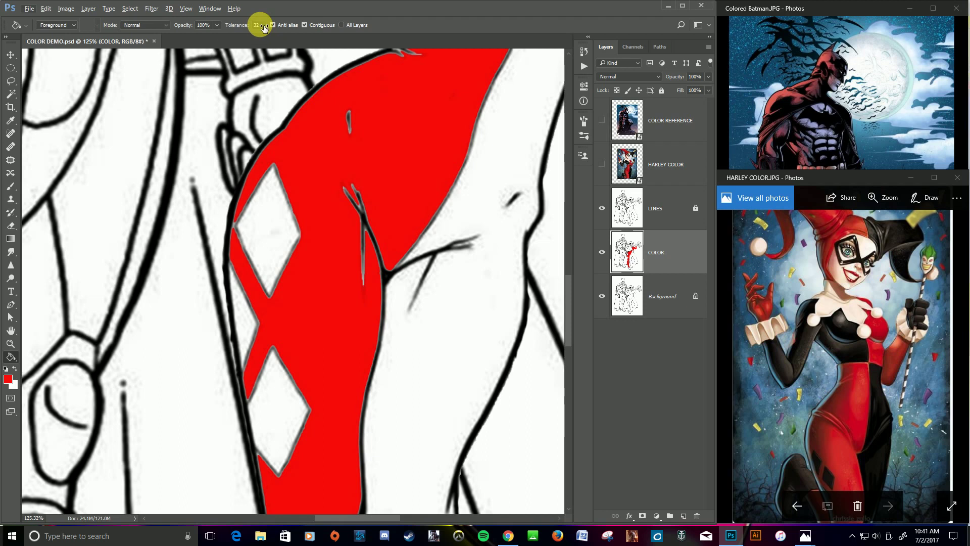
Raise fill tolerance to 100 and refill Harley's leg red, diamonds included
key("ctrl+z")
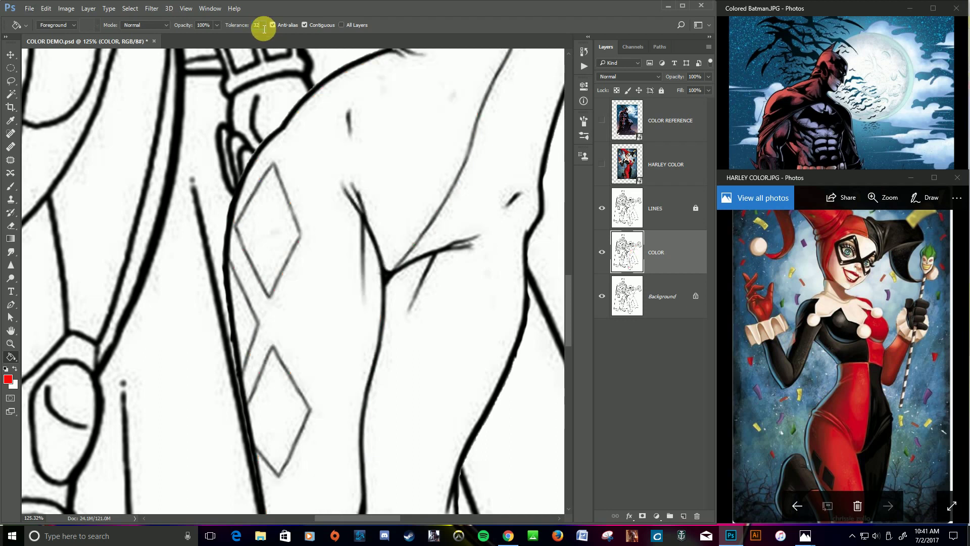
left_click(258, 26)
type("100")
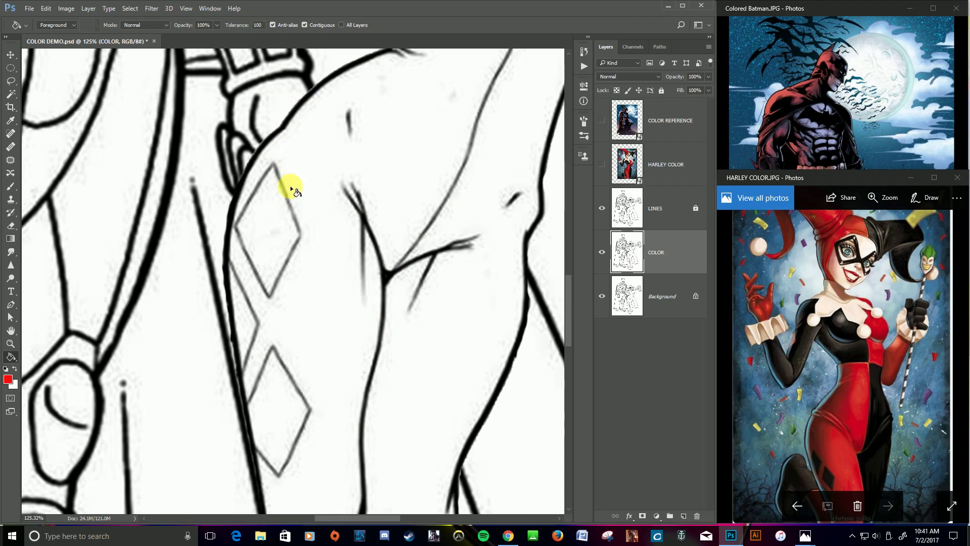
left_click(336, 267)
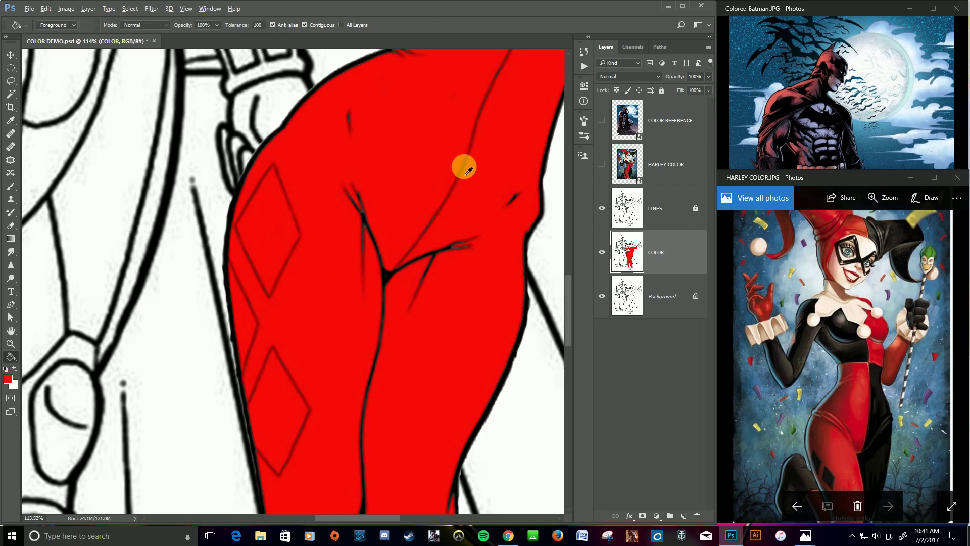
Fill Harley's hammer glove, right boot and glove fingertip red
scroll(463, 169, "down", 5)
scroll(463, 169, "down", 2)
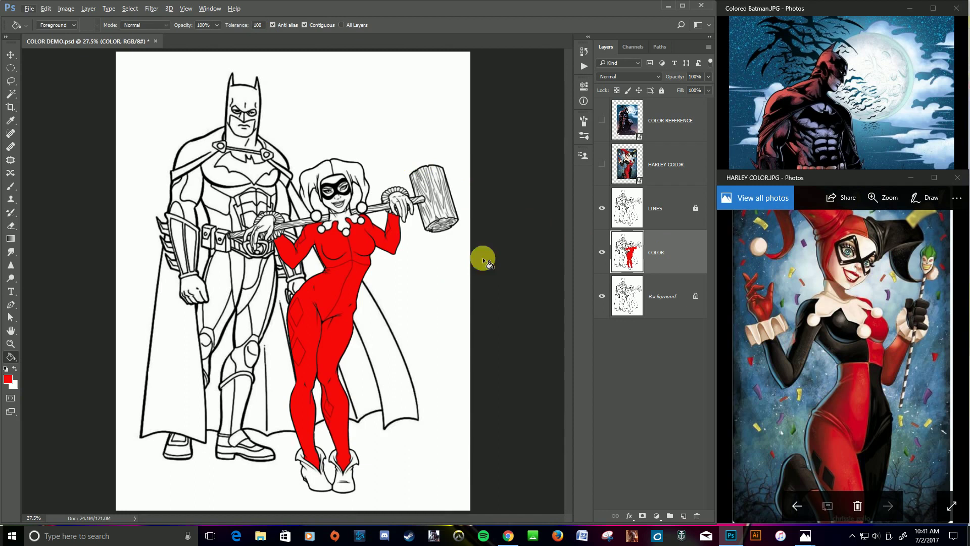
left_click(271, 226)
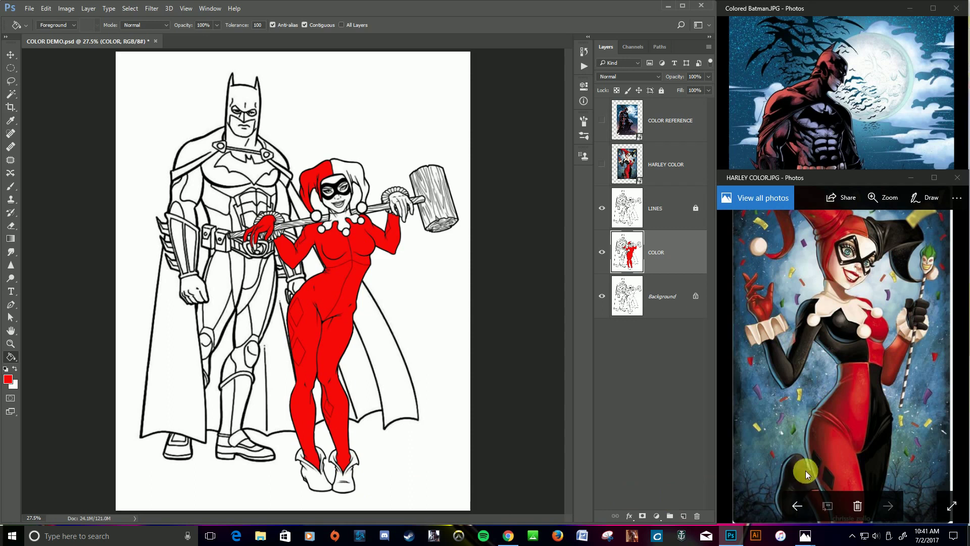
left_click(343, 468)
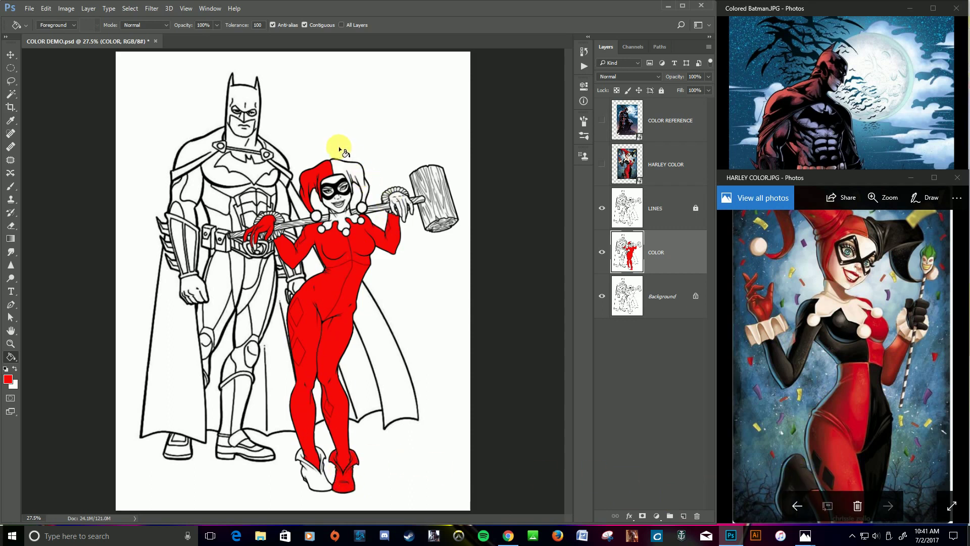
left_click(264, 226)
scroll(268, 231, "up", 8)
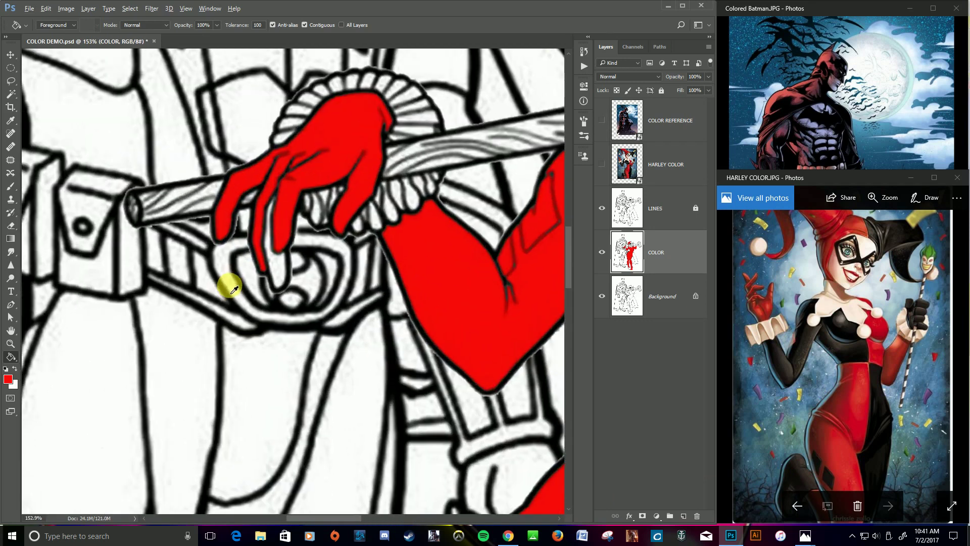
left_click(279, 269)
scroll(390, 250, "down", 7)
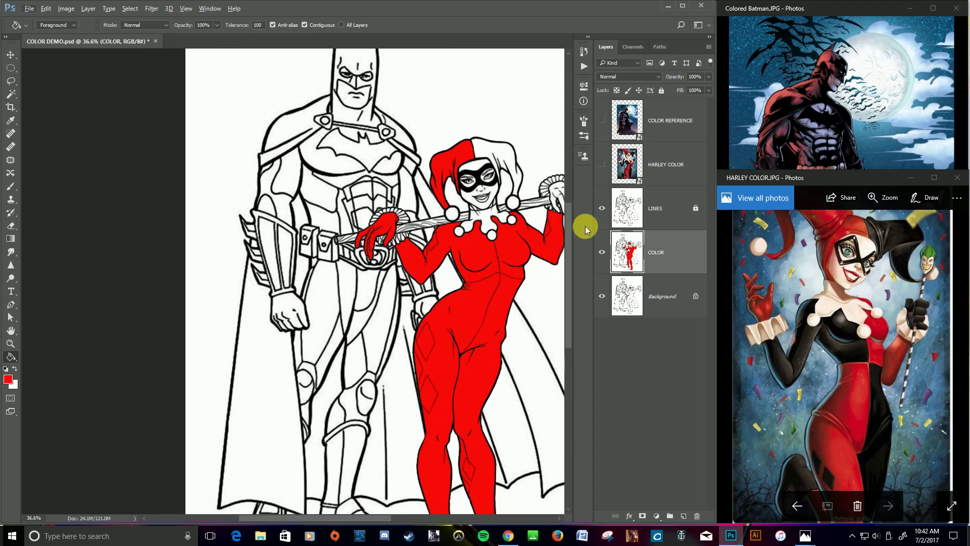
left_click(490, 318, "alt")
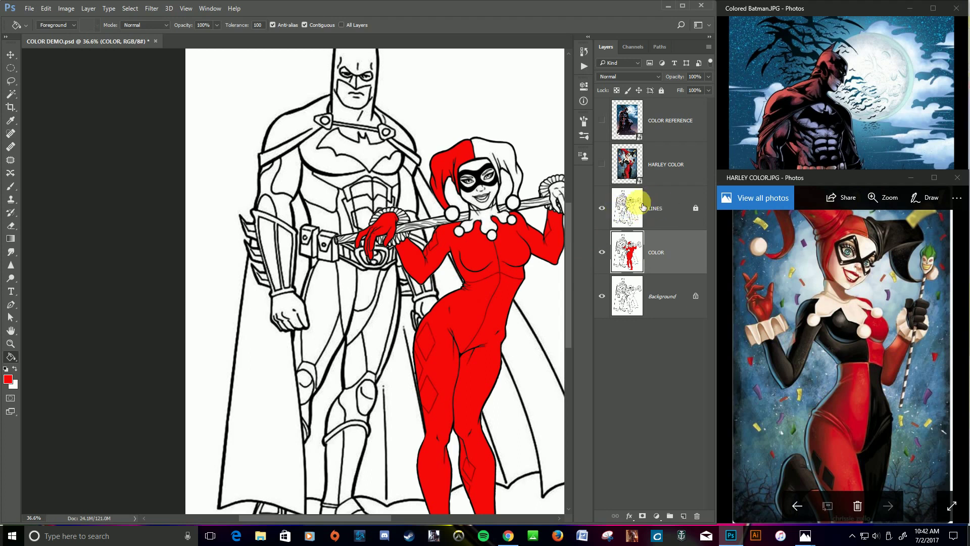
left_click(601, 208)
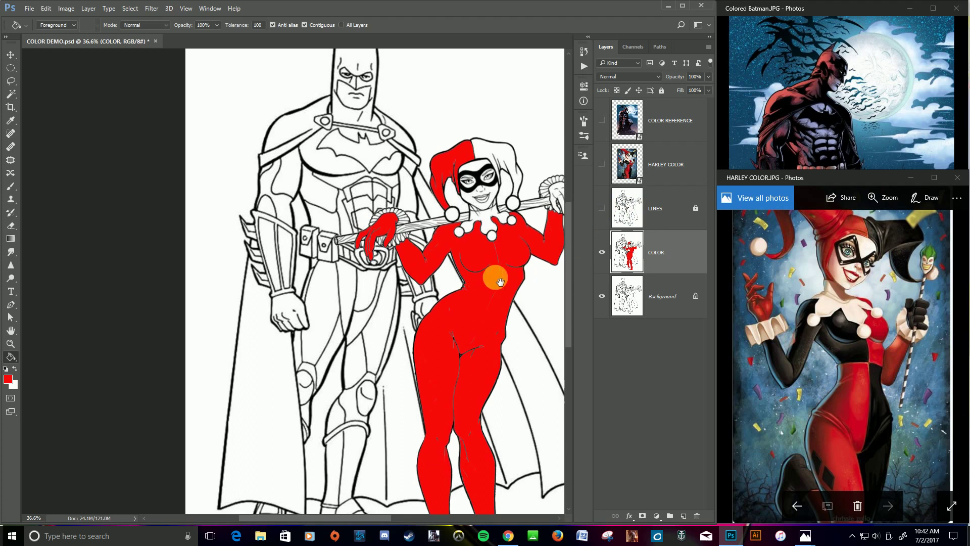
left_click_drag(522, 280, 464, 280)
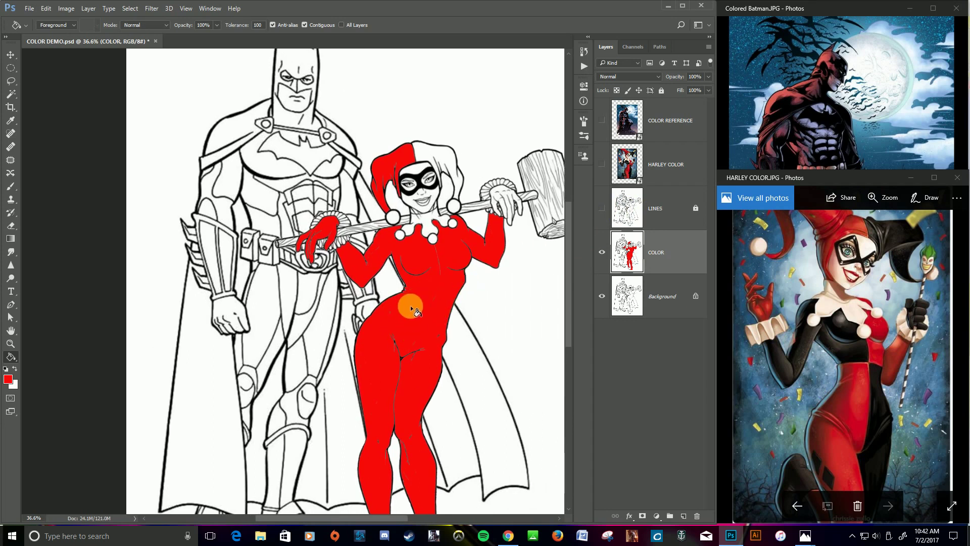
left_click(602, 208)
left_click(602, 208)
left_click(603, 209)
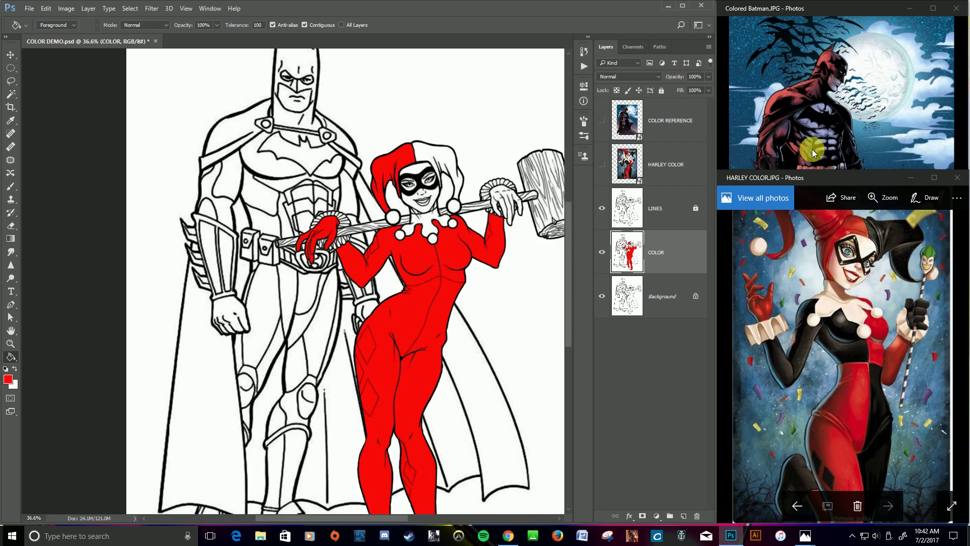
Show COLOR REFERENCE and sample the lavender from Batman's chest with the Brush
left_click(602, 121)
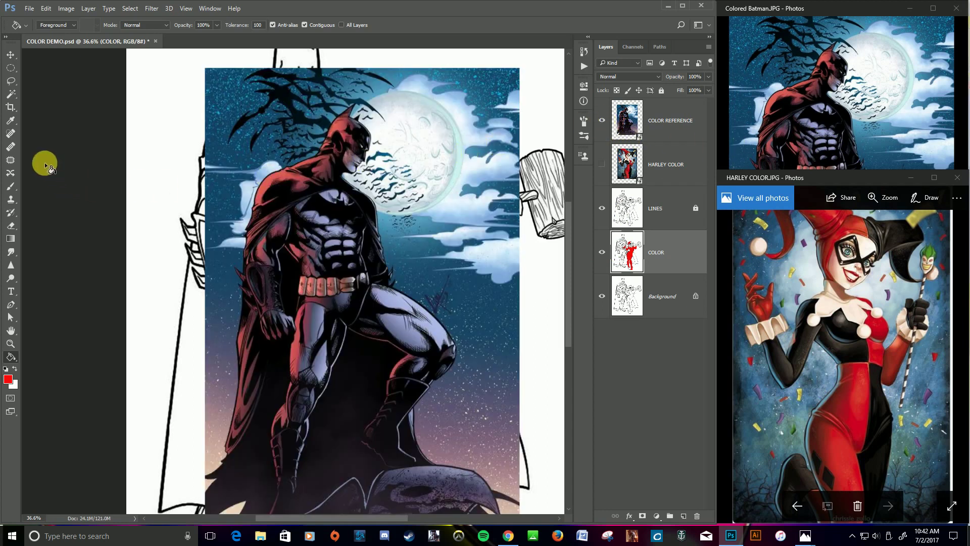
left_click(10, 187)
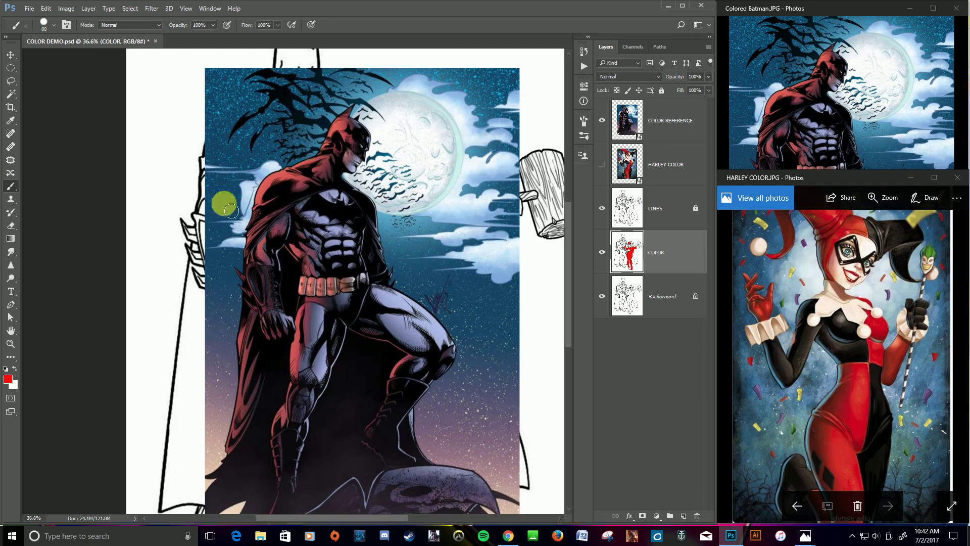
left_click(327, 225, "alt")
Hide COLOR REFERENCE and brush lavender over Batman's upper and lower chest
left_click(604, 121)
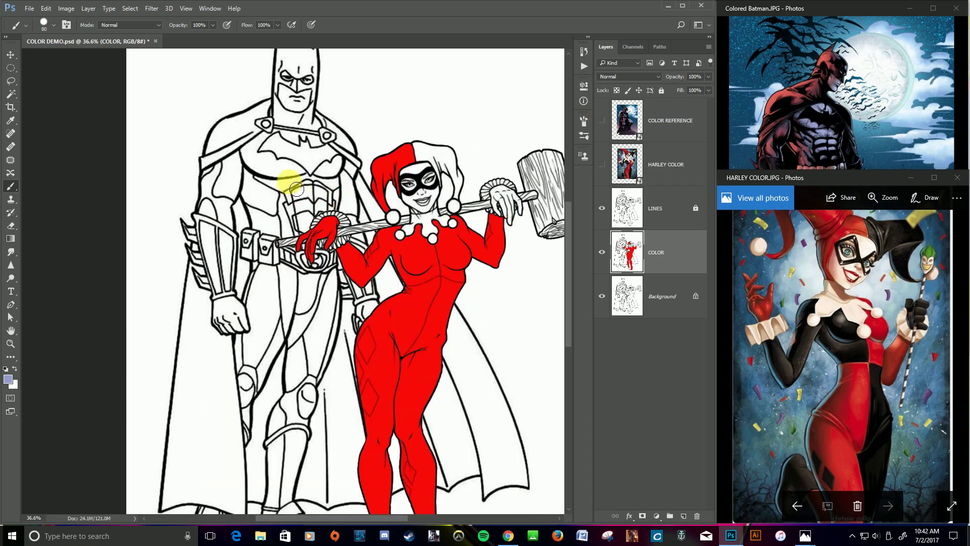
scroll(297, 190, "up", 4)
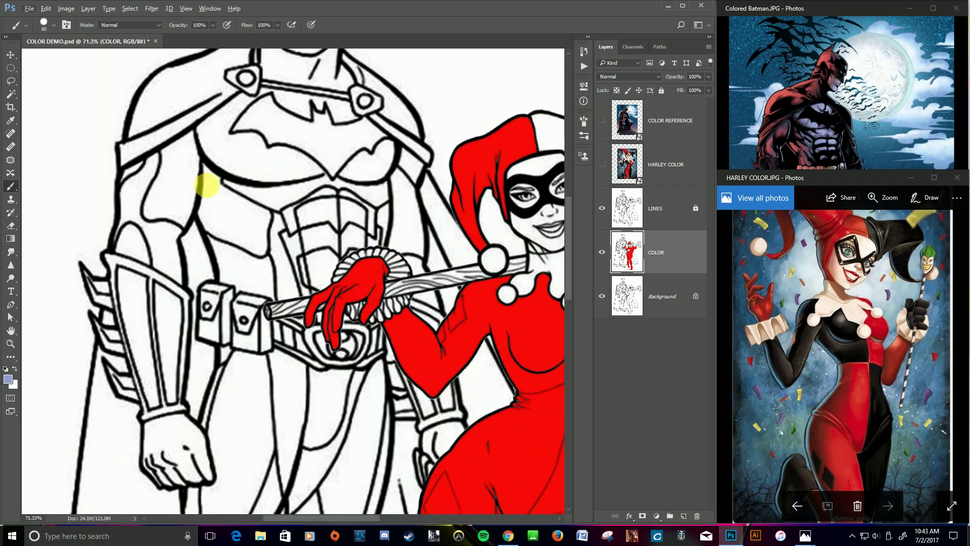
mouse_move(286, 154)
left_mouse_down()
mouse_move(248, 213)
mouse_move(298, 167)
mouse_move(283, 152)
mouse_move(274, 176)
mouse_move(308, 137)
mouse_move(255, 104)
mouse_move(262, 131)
left_mouse_up()
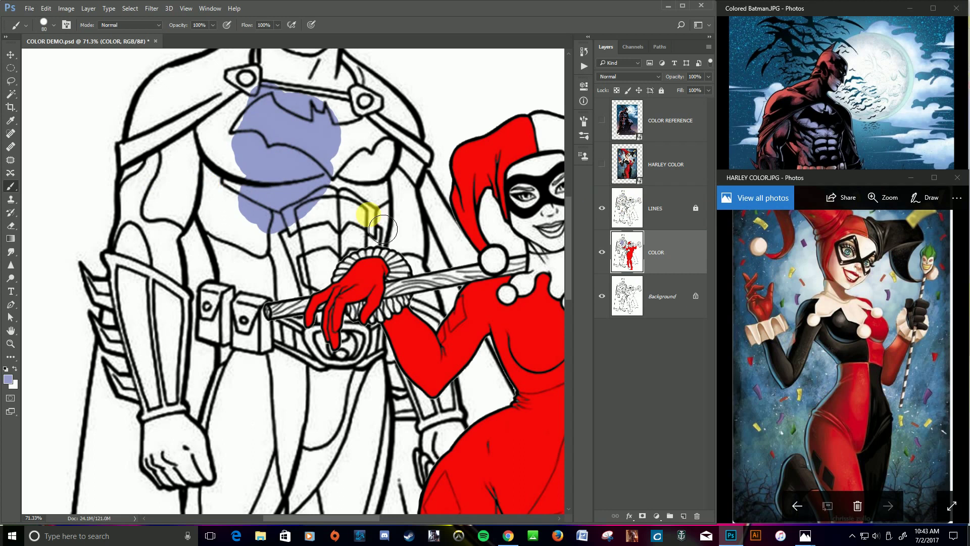
mouse_move(382, 229)
left_mouse_down()
mouse_move(361, 190)
mouse_move(296, 247)
mouse_move(257, 192)
mouse_move(259, 173)
mouse_move(273, 218)
left_mouse_up()
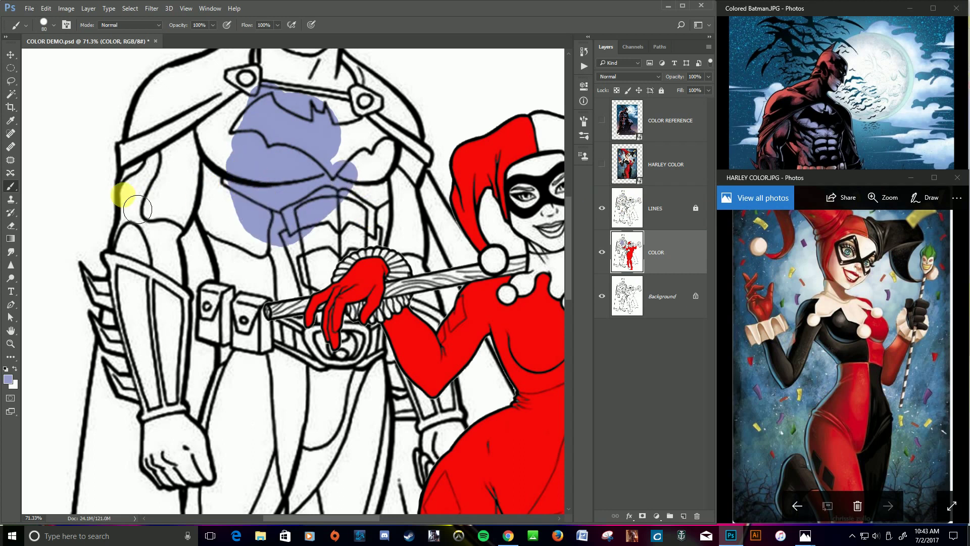
Bucket-fill Batman's shoulder, cape top, upper arm and chest lavender
left_click(10, 355)
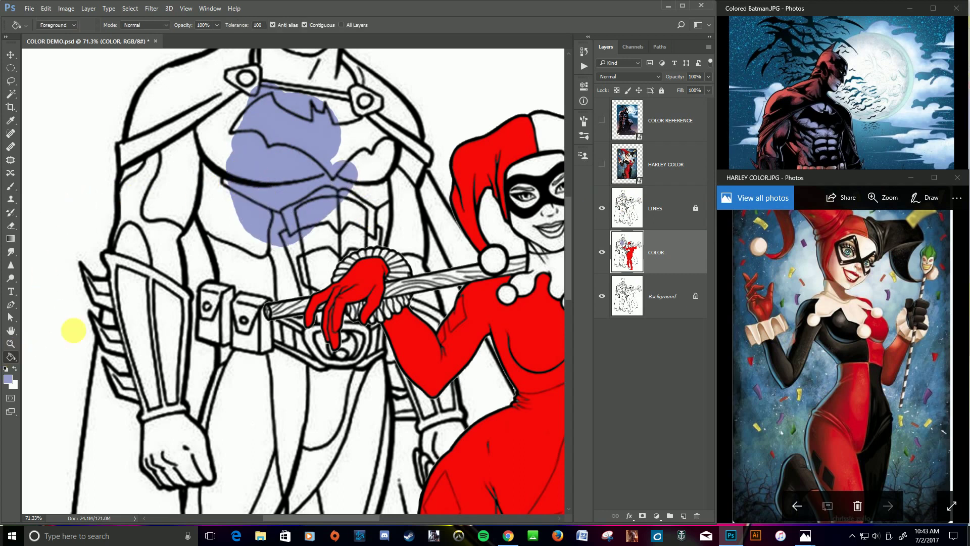
left_click(177, 166)
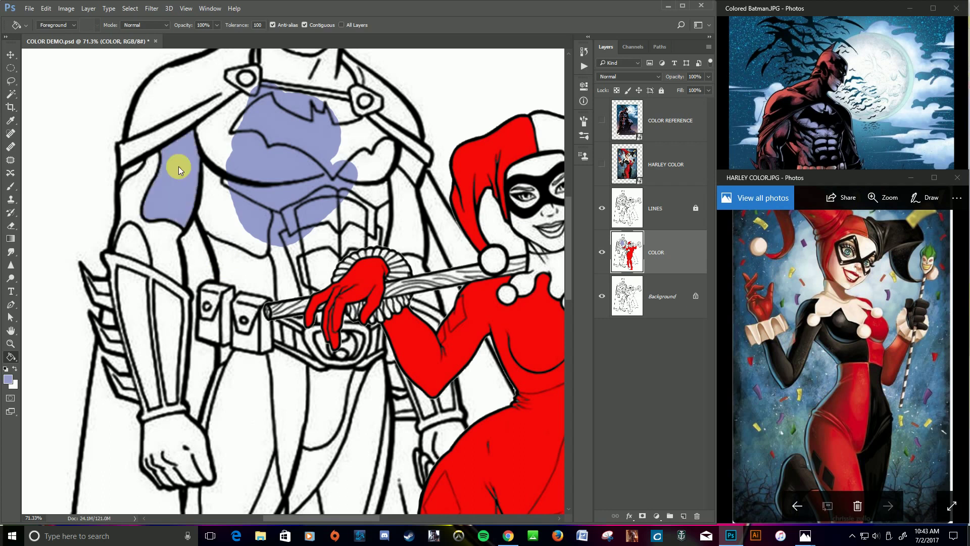
left_click(170, 132)
left_click(144, 180)
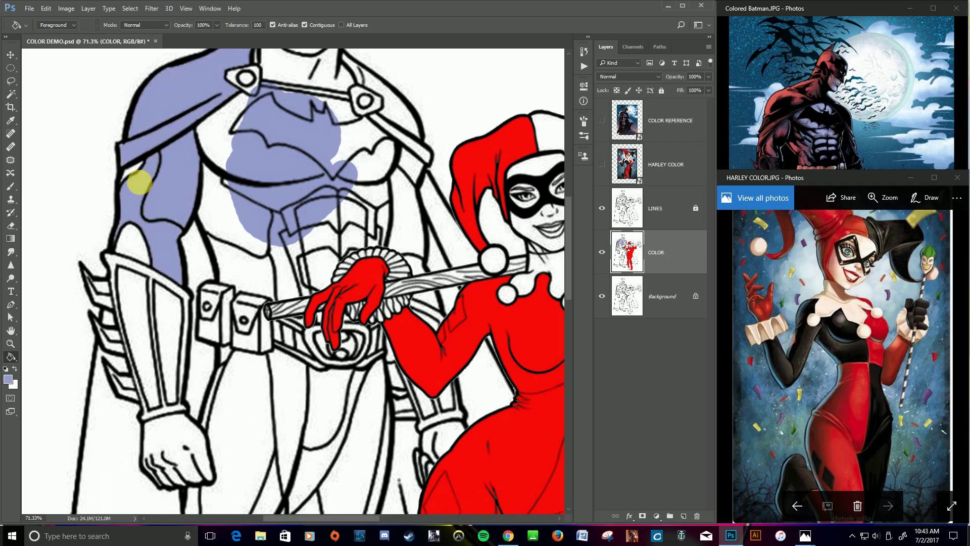
left_click(208, 142)
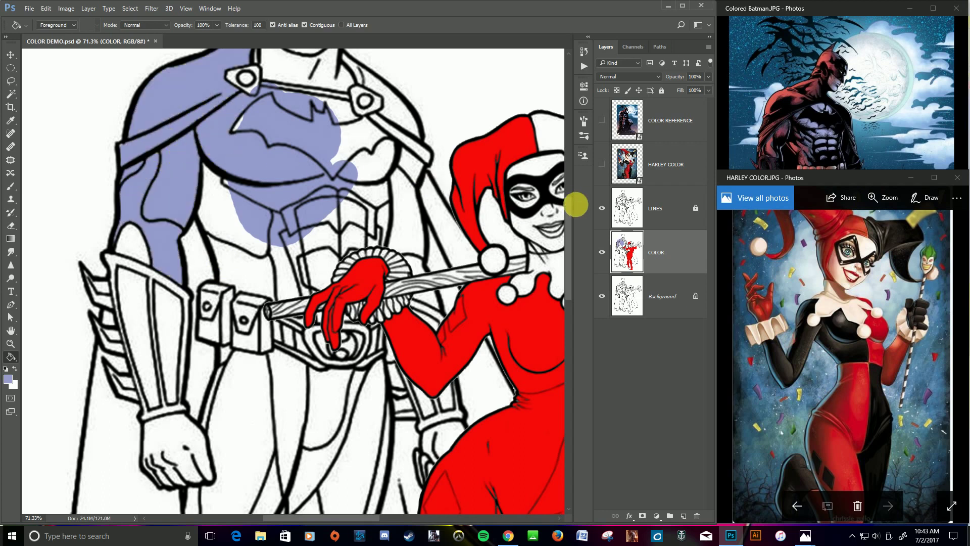
Fill the forearm gap, undo an oversized fill, then brush lavender up the chest
left_click(602, 208)
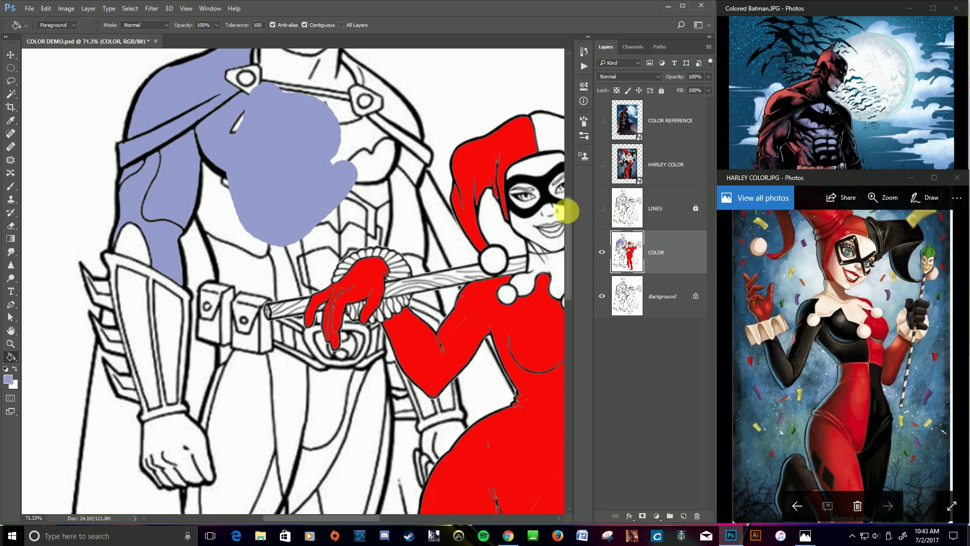
left_click(138, 244)
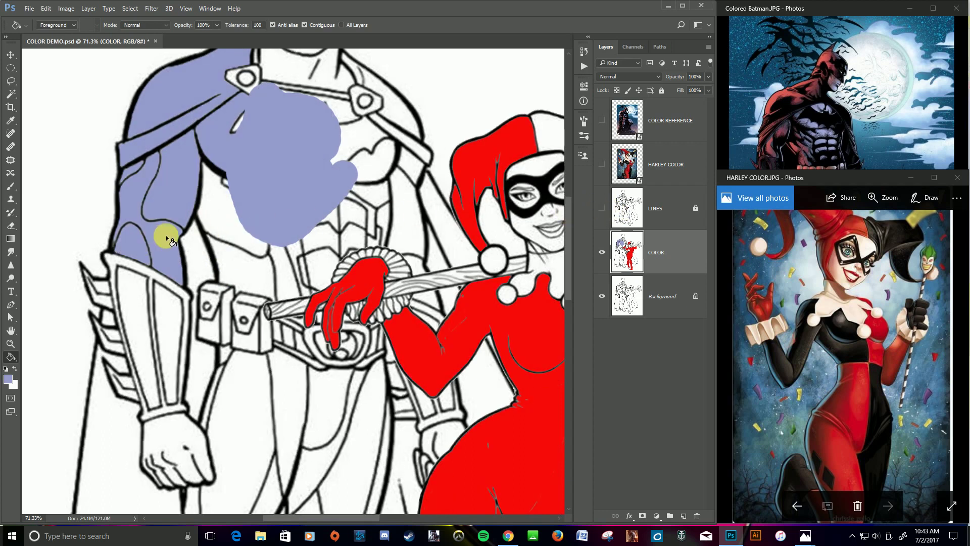
left_click(203, 230)
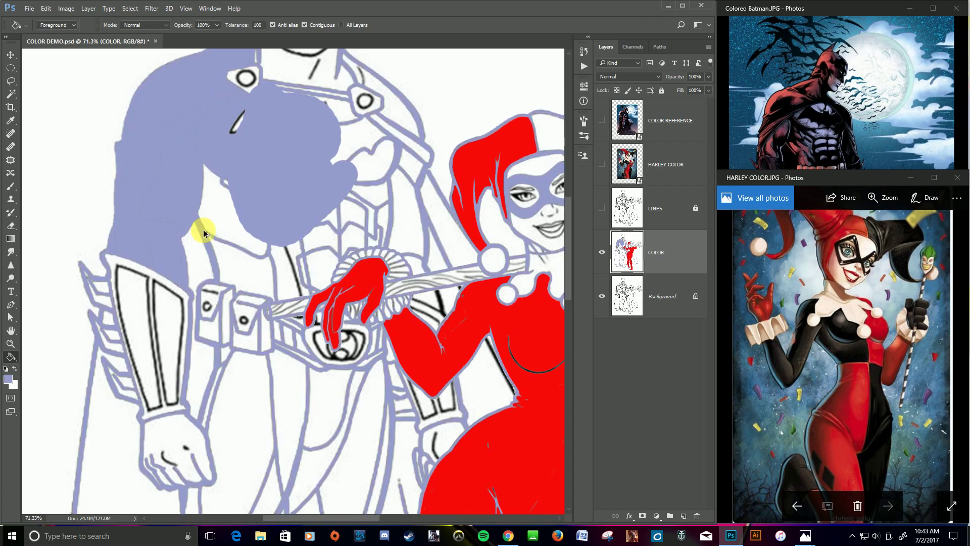
key("ctrl+z")
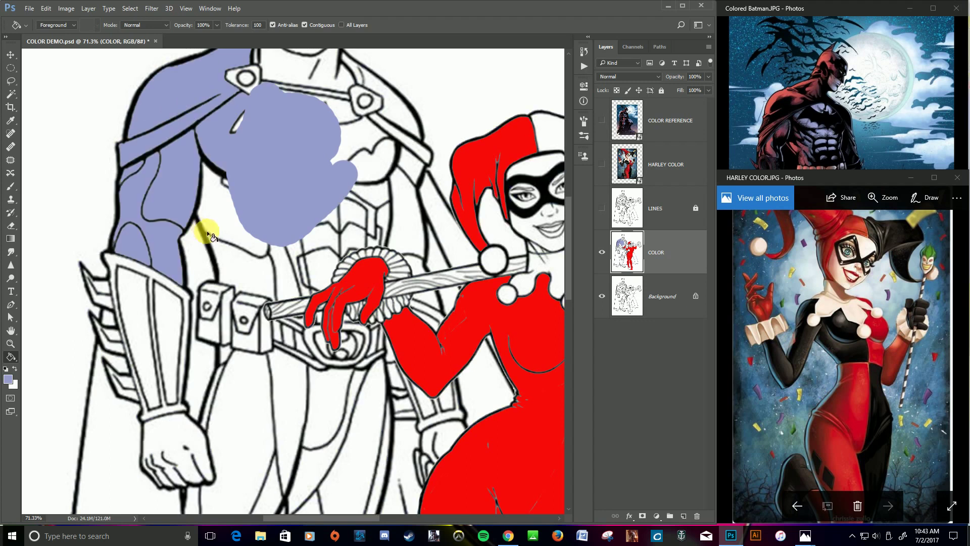
left_click(602, 210)
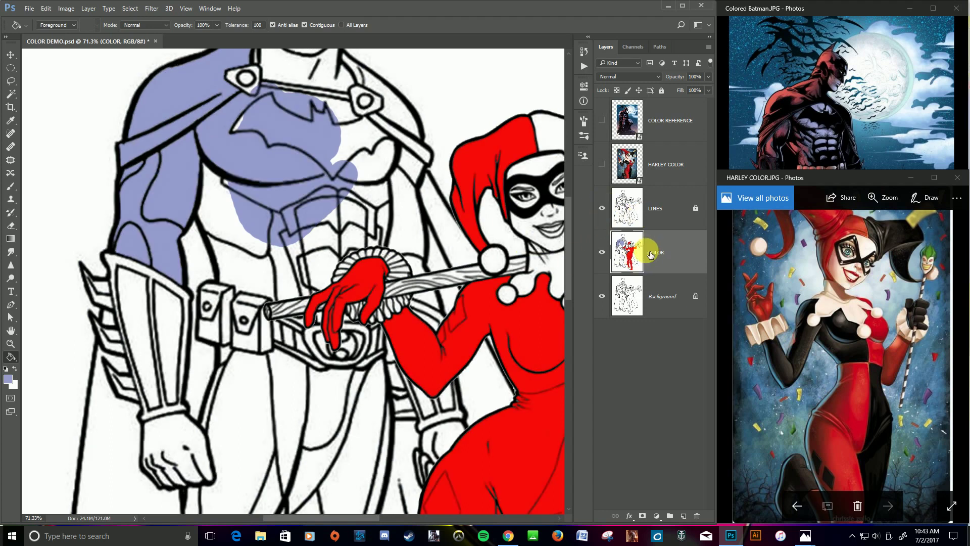
left_click(11, 186)
mouse_move(238, 227)
left_mouse_down()
mouse_move(222, 175)
mouse_move(268, 248)
mouse_move(223, 173)
left_mouse_up()
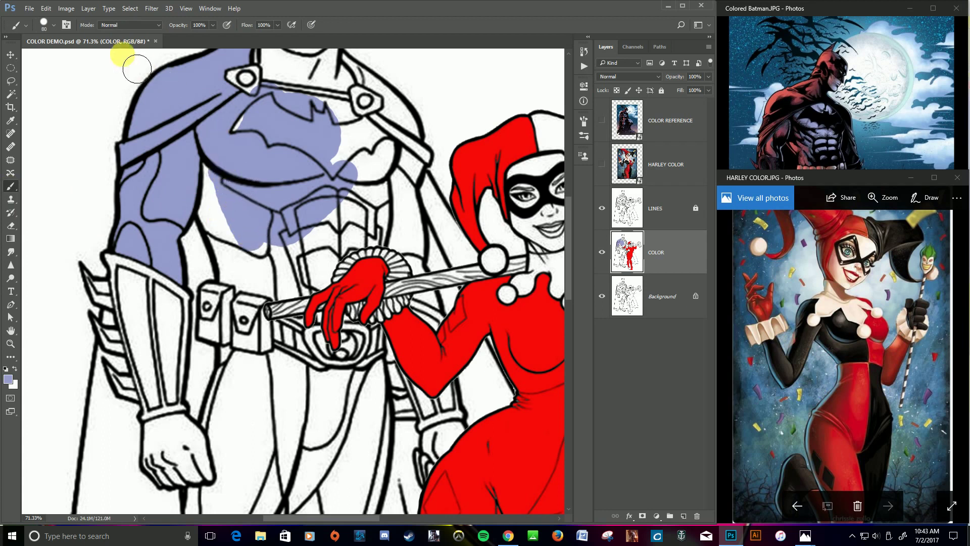
Set brush spacing to 1% and paint lavender over the gaps beside the bat emblem
left_click(67, 25)
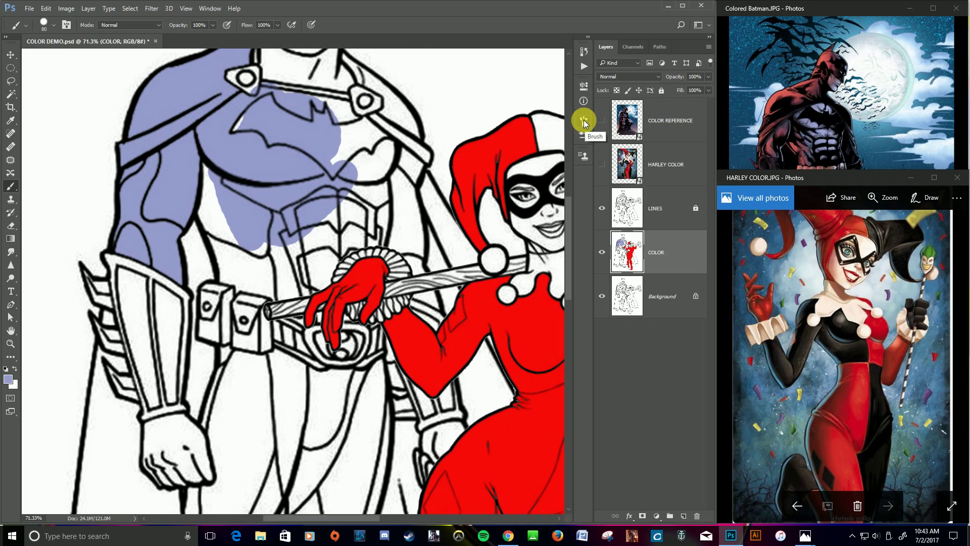
left_click(66, 25)
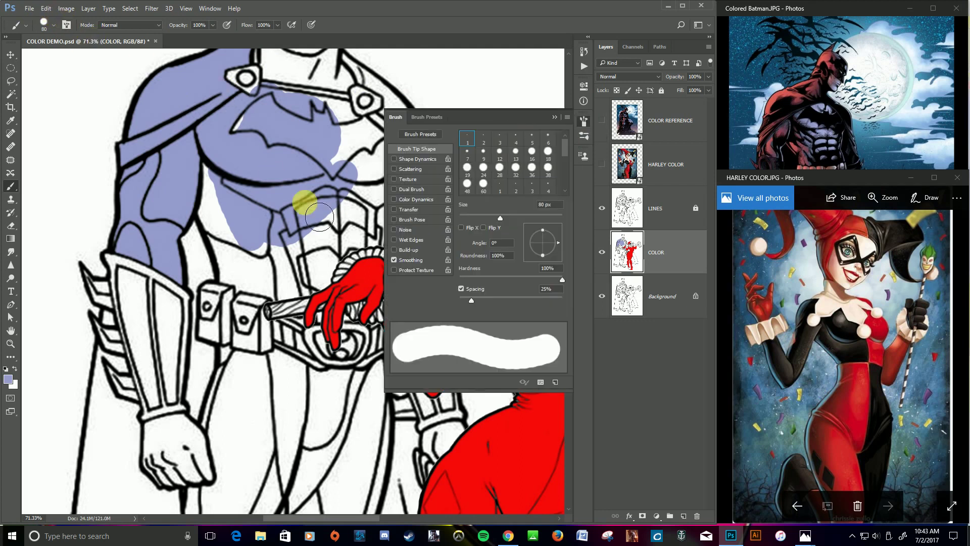
left_click_drag(472, 300, 486, 301)
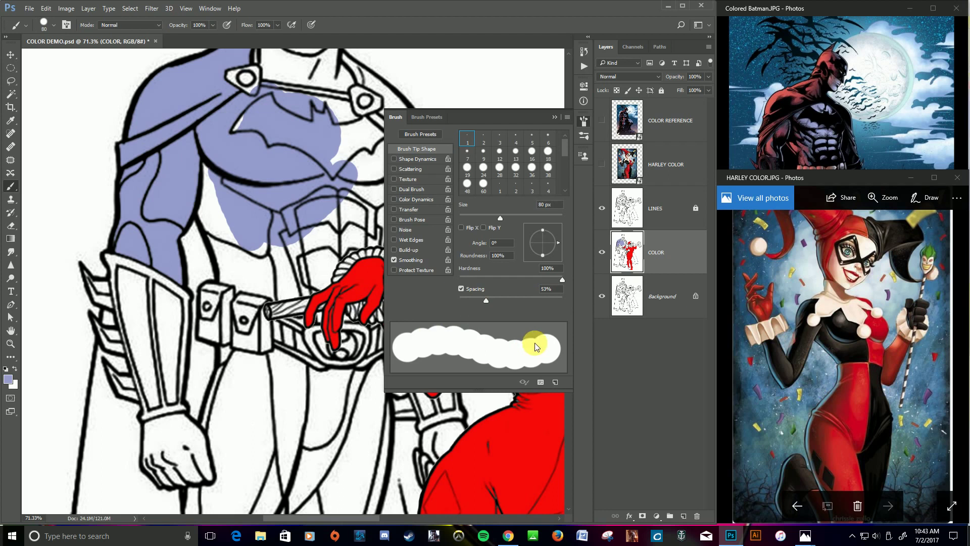
left_click_drag(486, 304, 447, 296)
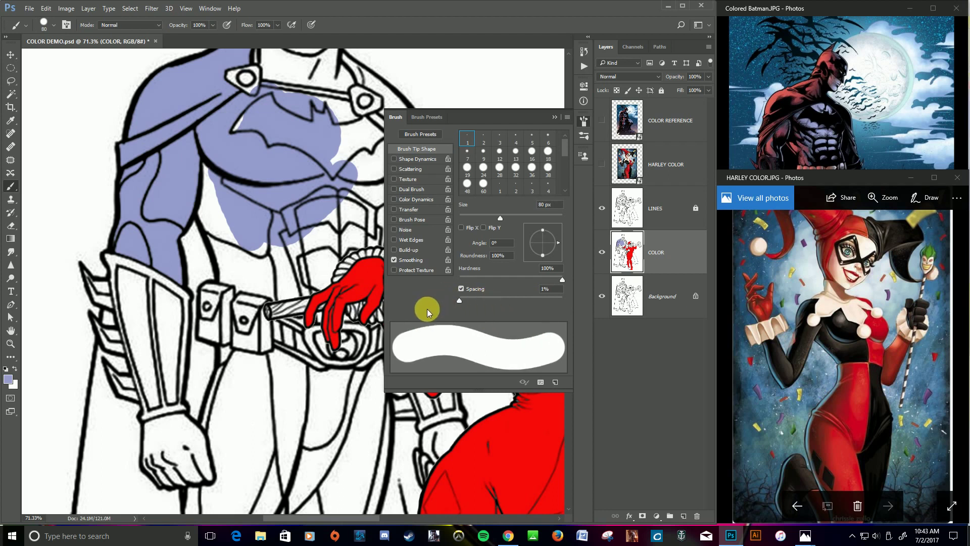
left_click(555, 117)
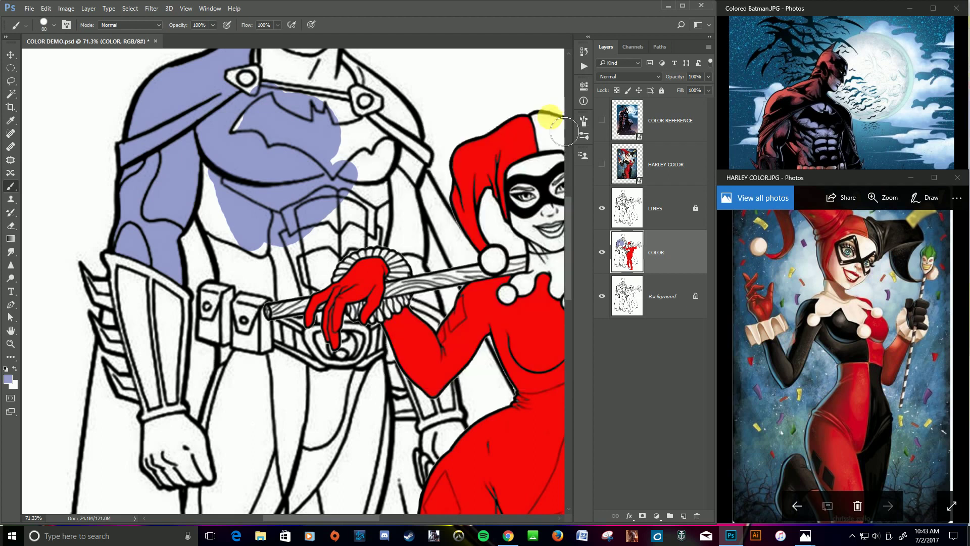
mouse_move(260, 225)
left_mouse_down()
mouse_move(224, 173)
mouse_move(234, 200)
mouse_move(249, 195)
mouse_move(256, 130)
mouse_move(262, 141)
mouse_move(219, 218)
mouse_move(245, 288)
mouse_move(262, 292)
mouse_move(259, 243)
mouse_move(220, 200)
mouse_move(267, 241)
left_mouse_up()
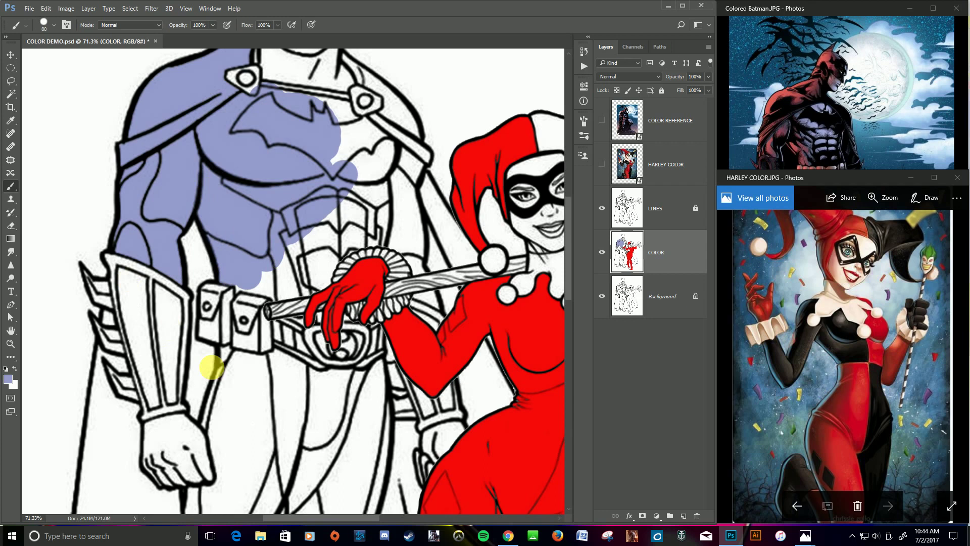
Paint blue-gray on Batman's shoulder spikes, down the cape edge and over the belt pouches
mouse_move(143, 451)
left_mouse_down()
mouse_move(160, 390)
mouse_move(265, 249)
left_mouse_up()
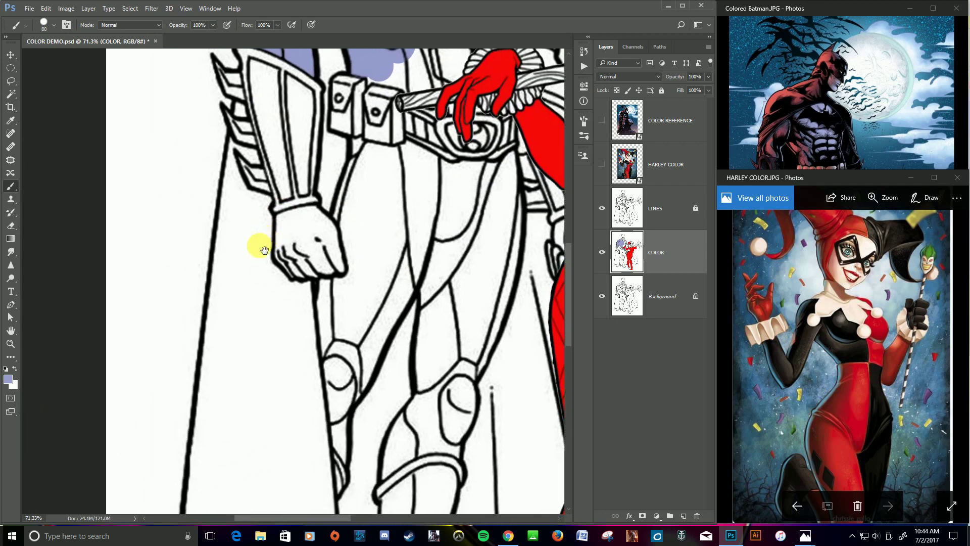
left_click(247, 110)
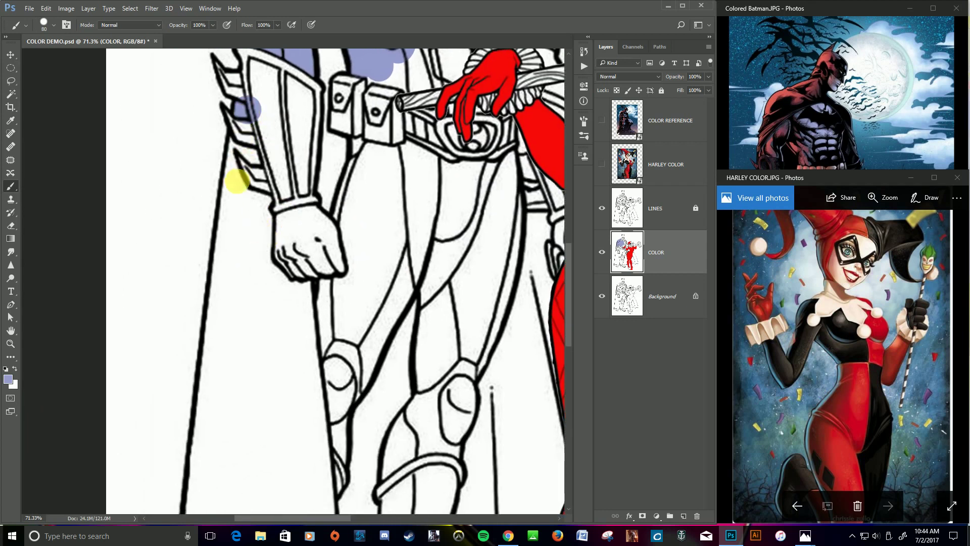
left_click(241, 271, "shift")
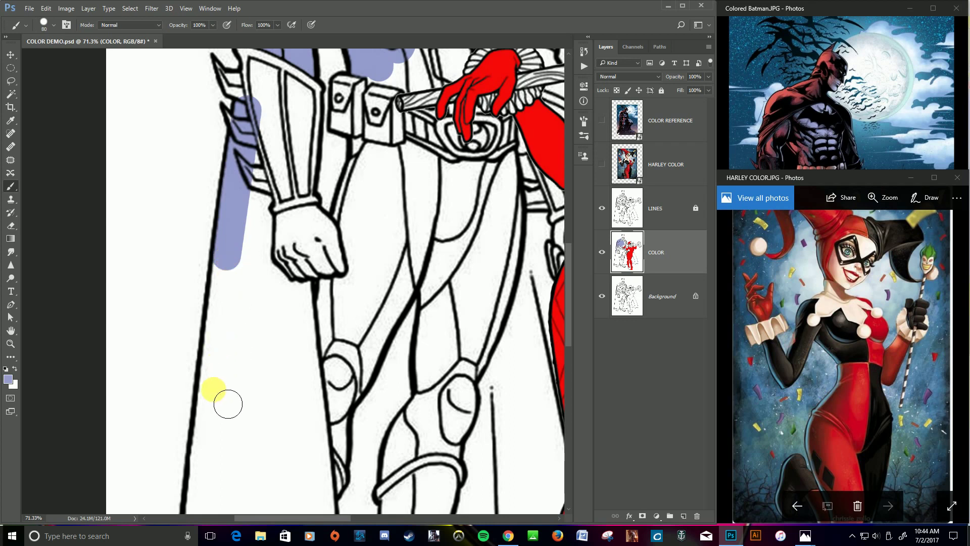
left_click(212, 394, "shift")
left_click(203, 480, "shift")
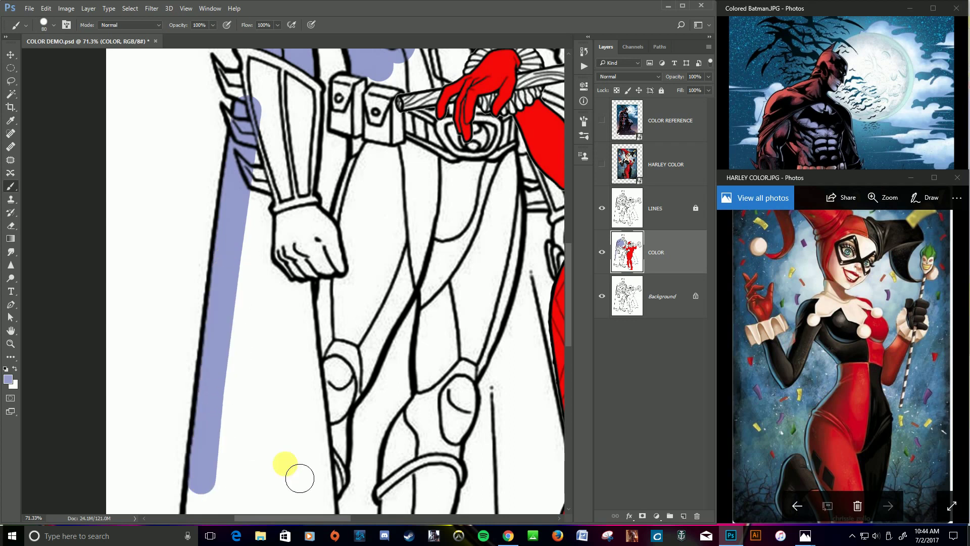
left_click_drag(366, 266, 174, 454)
mouse_move(188, 348)
left_mouse_down()
mouse_move(218, 289)
mouse_move(188, 384)
mouse_move(180, 269)
mouse_move(170, 293)
mouse_move(150, 242)
mouse_move(137, 292)
left_mouse_up()
Enlarge the brush to 300 and cover Batman's belt area, arm, hand and lower leg blue-gray
key("bracketright")
key("bracketright")
key("bracketright")
key("bracketright")
key("bracketright")
key("bracketright")
key("bracketright")
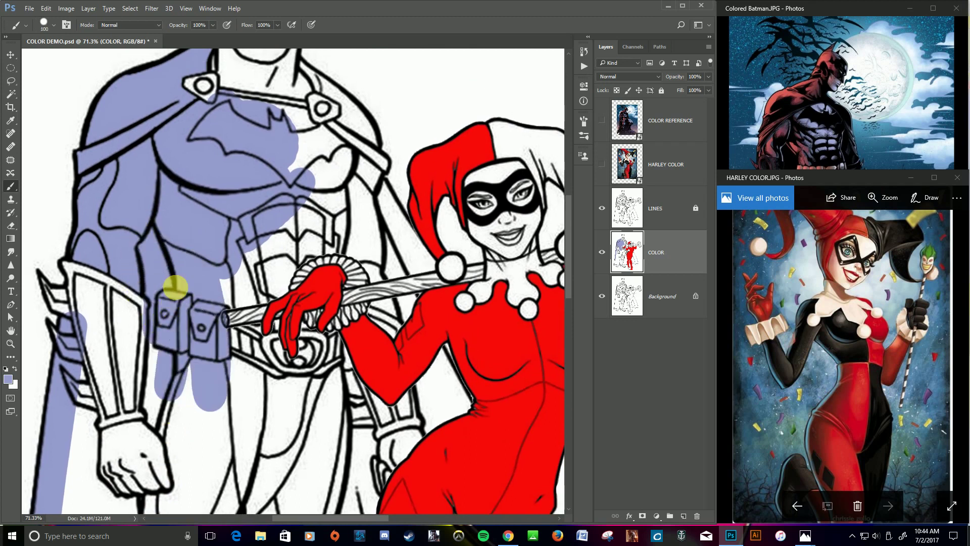
key("bracketright")
mouse_move(217, 294)
left_mouse_down()
mouse_move(205, 466)
mouse_move(169, 356)
left_mouse_up()
mouse_move(116, 288)
left_mouse_down()
mouse_move(122, 414)
mouse_move(143, 400)
mouse_move(160, 411)
mouse_move(174, 288)
mouse_move(212, 194)
left_mouse_up()
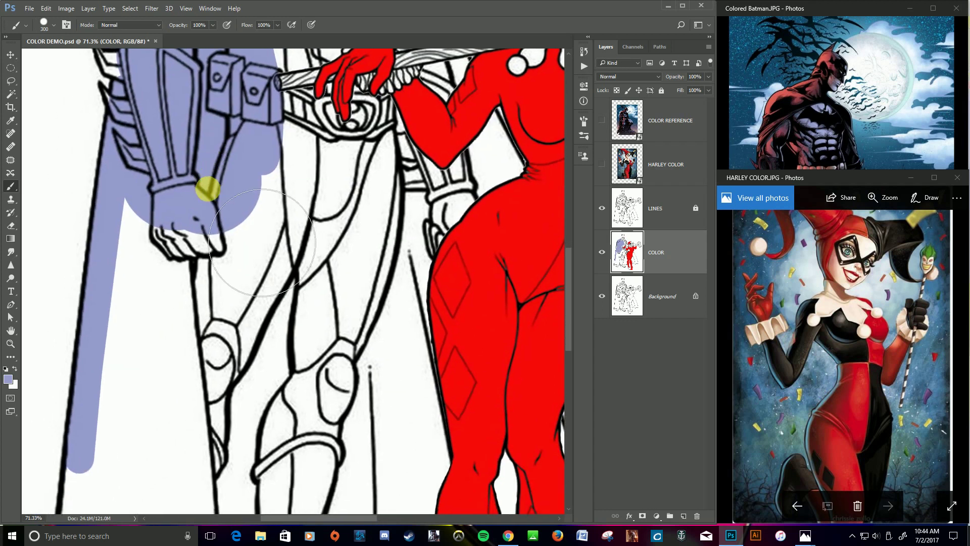
mouse_move(215, 250)
left_mouse_down()
mouse_move(216, 400)
mouse_move(220, 255)
mouse_move(206, 438)
mouse_move(192, 404)
mouse_move(316, 439)
mouse_move(341, 255)
mouse_move(368, 386)
mouse_move(325, 433)
left_mouse_up()
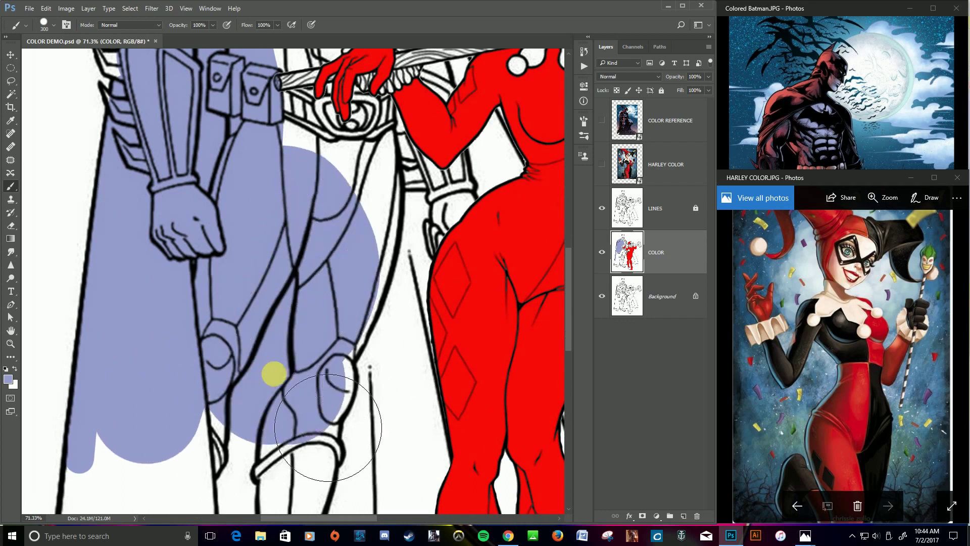
mouse_move(241, 127)
left_mouse_down()
mouse_move(191, 396)
mouse_move(222, 206)
left_mouse_up()
Shrink the brush to 150 and paint the left cowl, face, neck and chest blue-gray
key("bracketleft")
key("bracketleft")
key("bracketleft")
key("bracketleft")
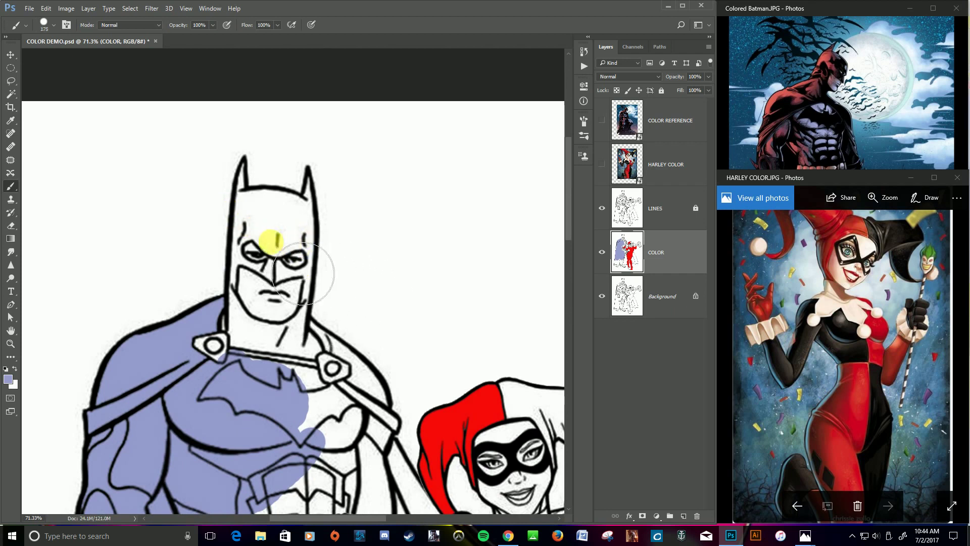
left_click_drag(258, 216, 258, 230)
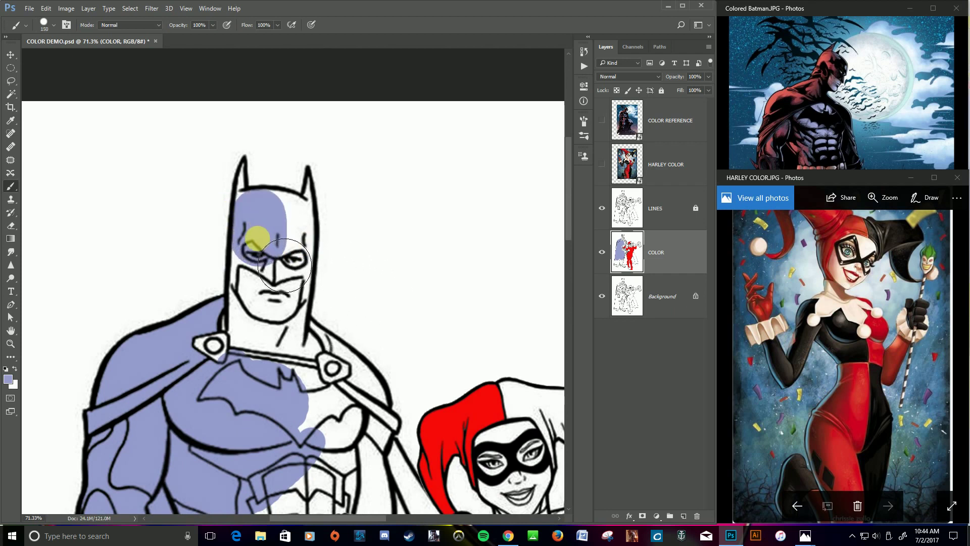
mouse_move(252, 328)
left_mouse_down()
mouse_move(240, 323)
mouse_move(205, 353)
mouse_move(293, 375)
mouse_move(328, 371)
mouse_move(278, 316)
mouse_move(288, 262)
mouse_move(278, 212)
mouse_move(276, 322)
left_mouse_up()
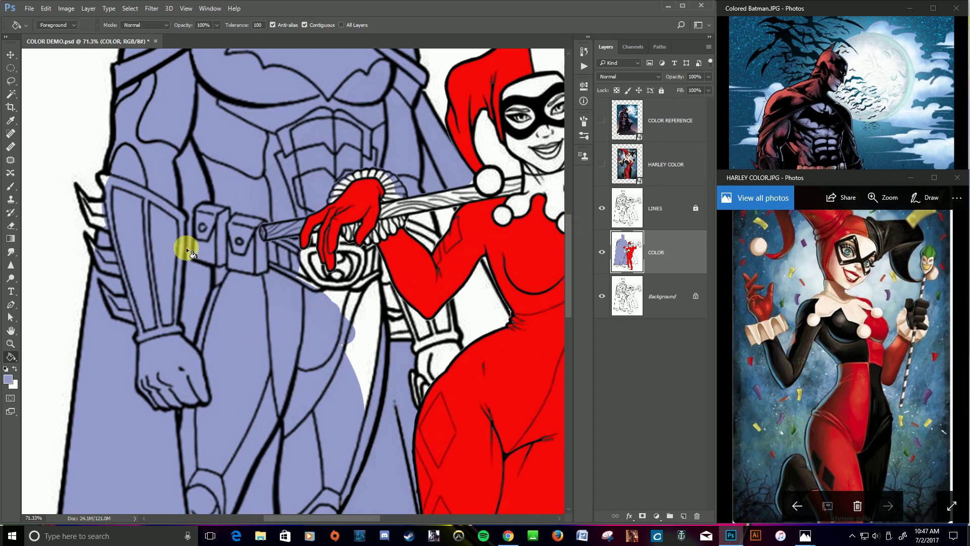
Hide the LINES layer and bucket-fill Batman's lower cape and legs blue-gray up to the outlines
left_click(601, 208)
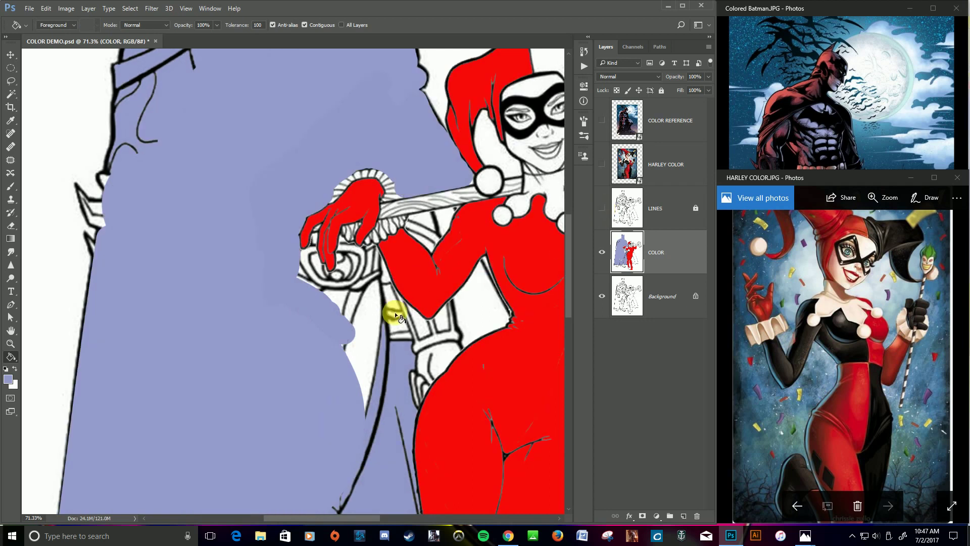
left_click_drag(251, 383, 341, 205)
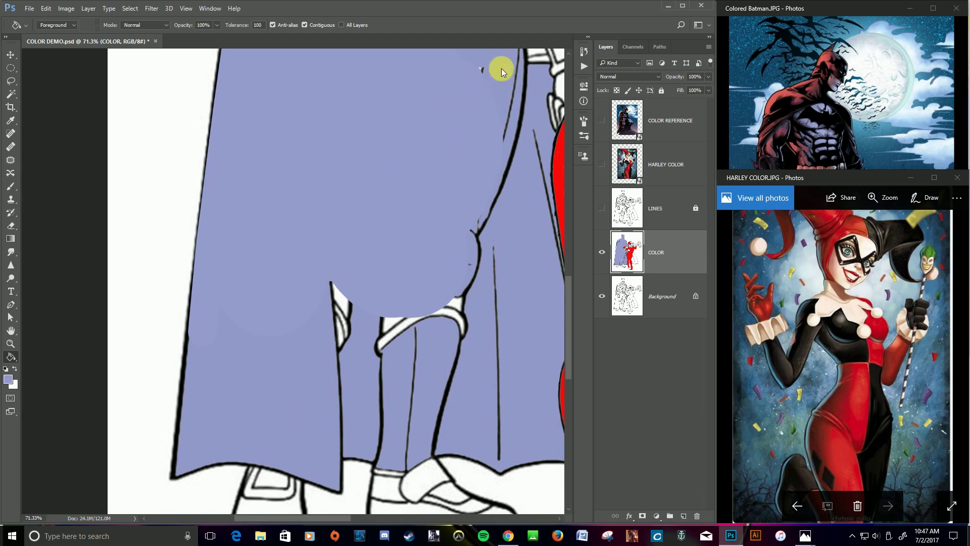
left_click(408, 318)
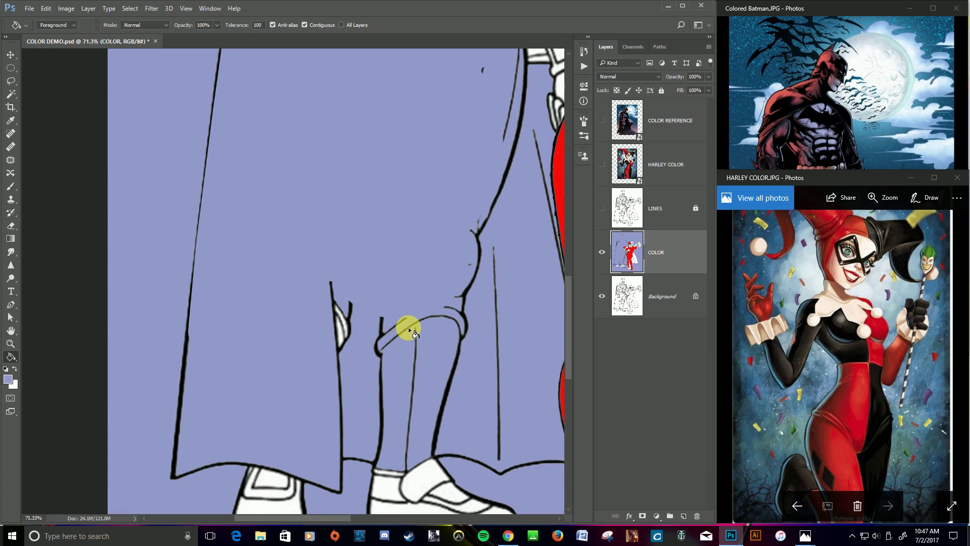
key("ctrl+z")
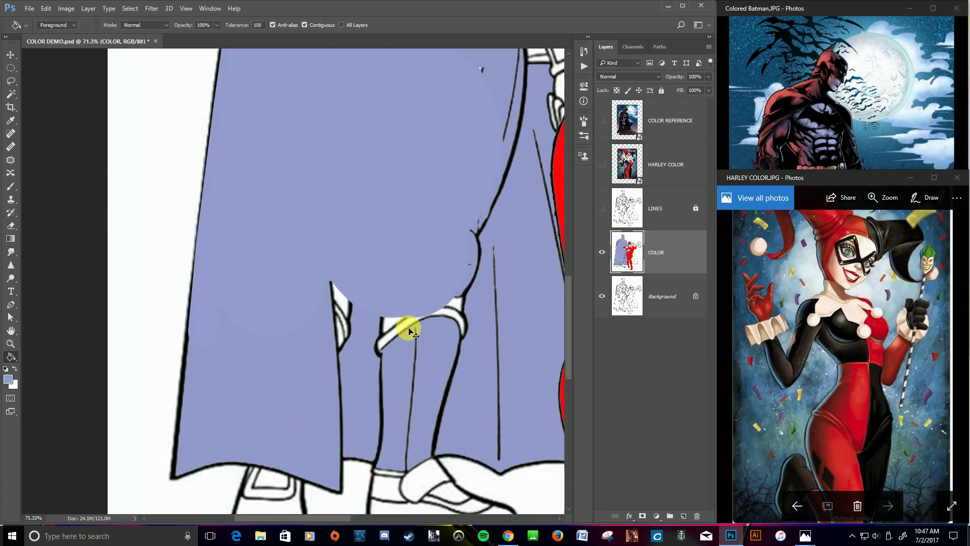
left_click(273, 276)
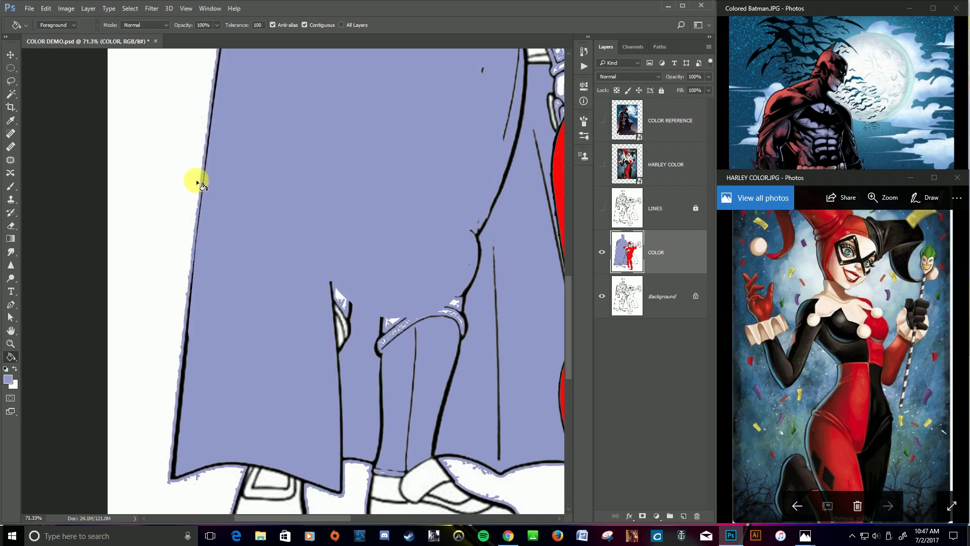
left_click(306, 280)
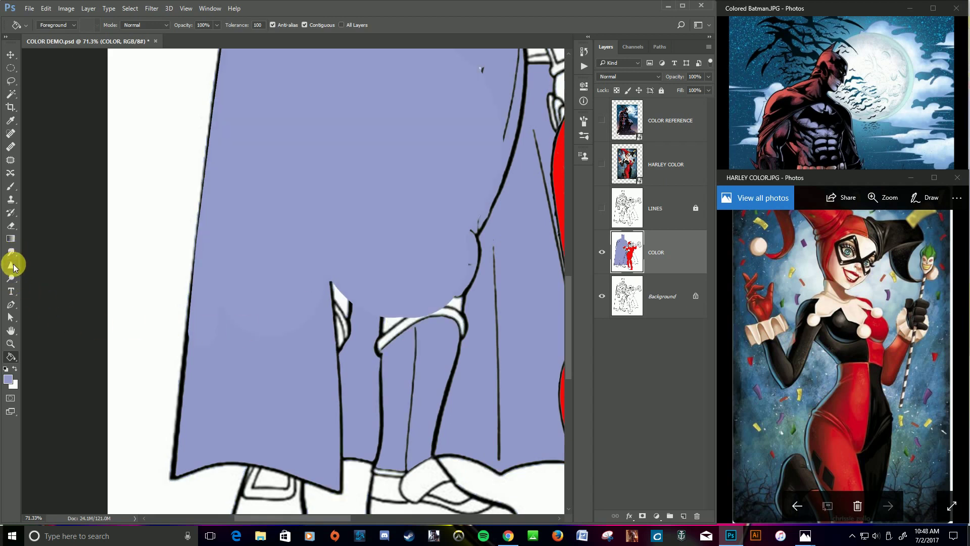
Brush blue-gray over the white gaps in Batman's legs and show the line art again
left_click(11, 186)
mouse_move(306, 325)
left_mouse_down()
mouse_move(338, 294)
mouse_move(349, 372)
mouse_move(354, 297)
mouse_move(389, 340)
mouse_move(487, 307)
mouse_move(475, 339)
mouse_move(574, 261)
left_mouse_up()
left_click(604, 212)
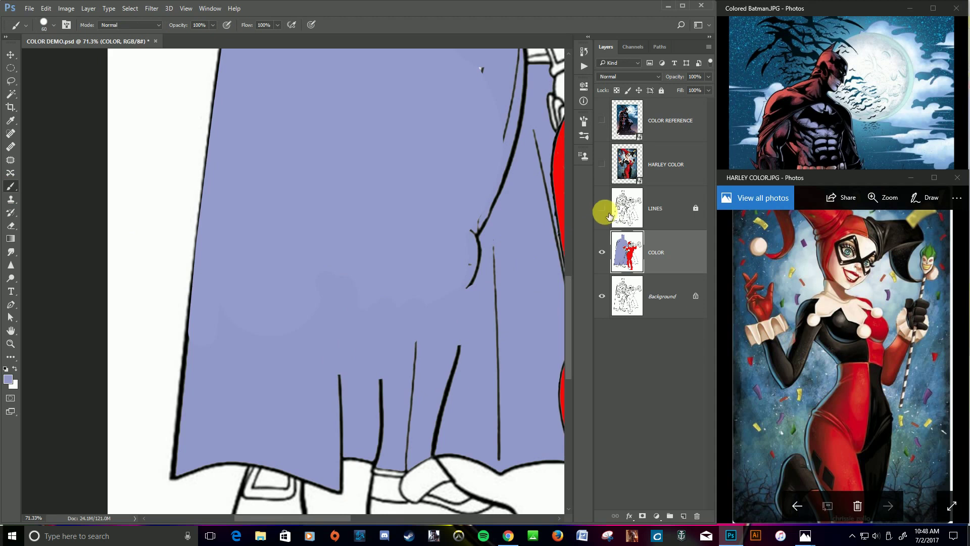
Paint Batman's sock band, belt and strap under Harley's hand blue-gray, then fit the view
left_click_drag(424, 367, 218, 217)
mouse_move(195, 309)
left_mouse_down()
mouse_move(169, 303)
mouse_move(182, 368)
left_mouse_up()
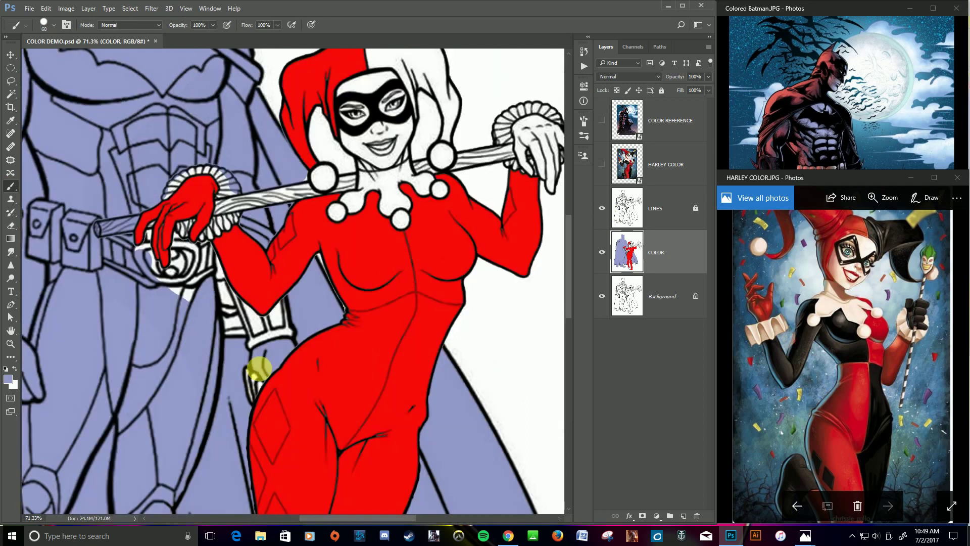
mouse_move(255, 374)
left_mouse_down()
mouse_move(306, 344)
mouse_move(298, 327)
mouse_move(262, 355)
mouse_move(304, 313)
mouse_move(278, 339)
mouse_move(240, 327)
mouse_move(249, 338)
mouse_move(243, 317)
mouse_move(261, 331)
mouse_move(249, 321)
mouse_move(250, 354)
mouse_move(231, 330)
mouse_move(265, 387)
mouse_move(253, 407)
mouse_move(243, 315)
mouse_move(220, 293)
mouse_move(186, 303)
mouse_move(198, 313)
mouse_move(189, 292)
mouse_move(157, 279)
mouse_move(170, 292)
mouse_move(211, 271)
left_mouse_up()
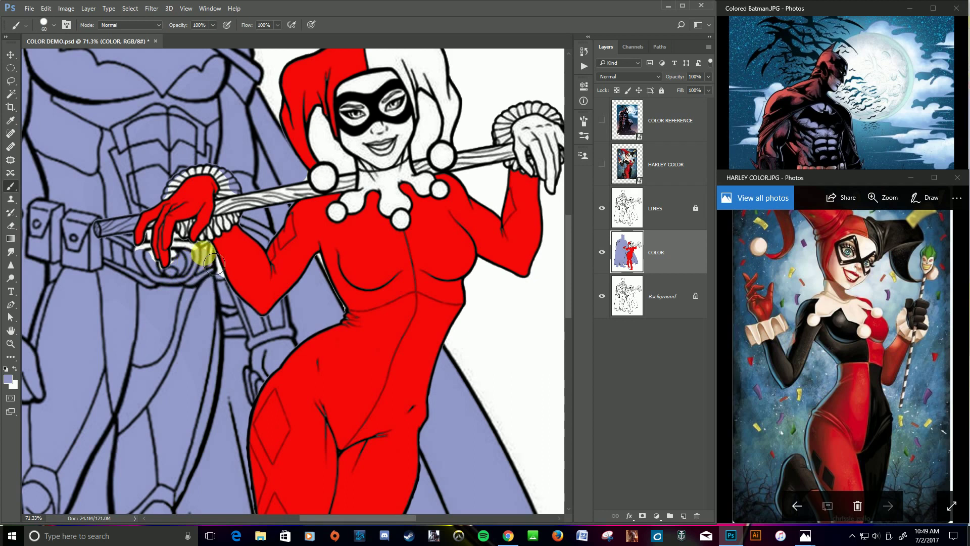
mouse_move(216, 269)
left_mouse_down()
mouse_move(221, 277)
mouse_move(186, 257)
mouse_move(185, 284)
left_mouse_up()
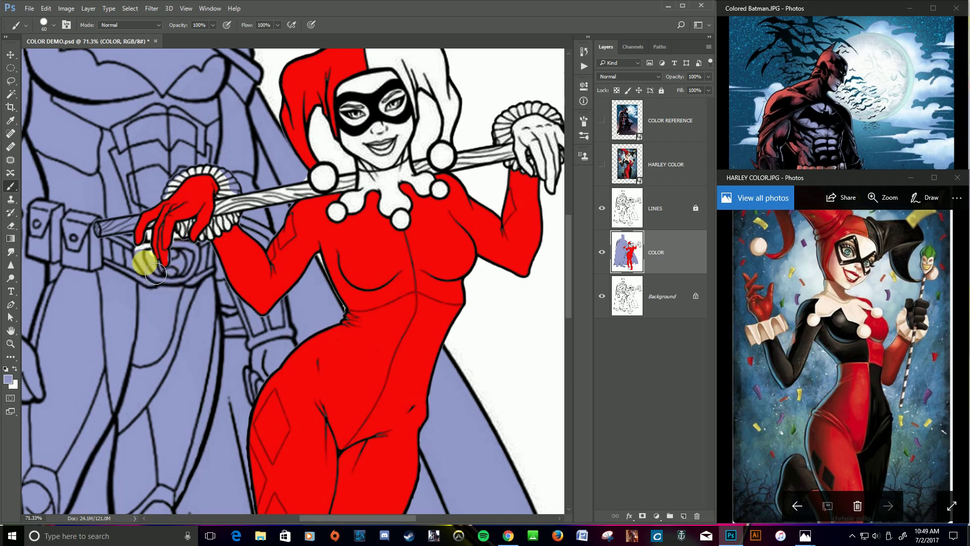
left_click_drag(147, 267, 178, 295)
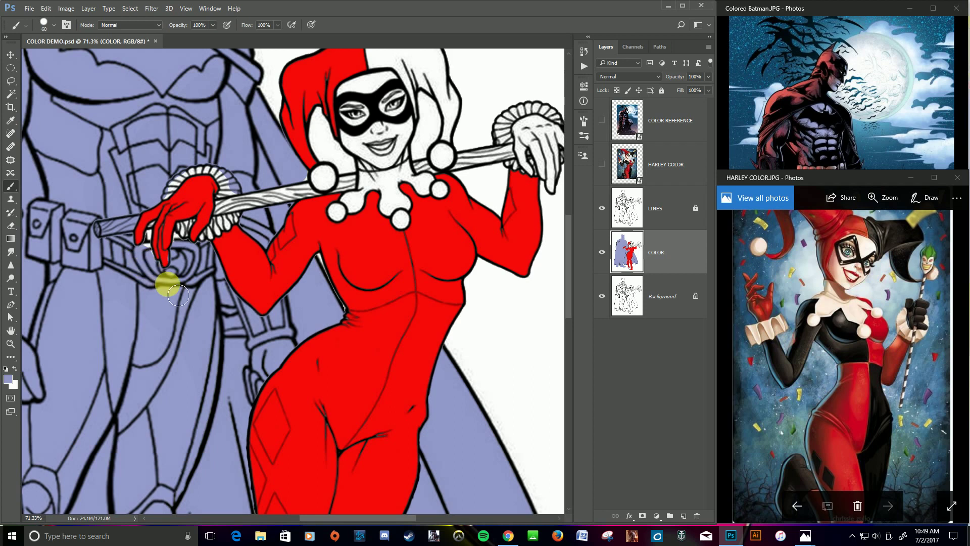
key("ctrl+0")
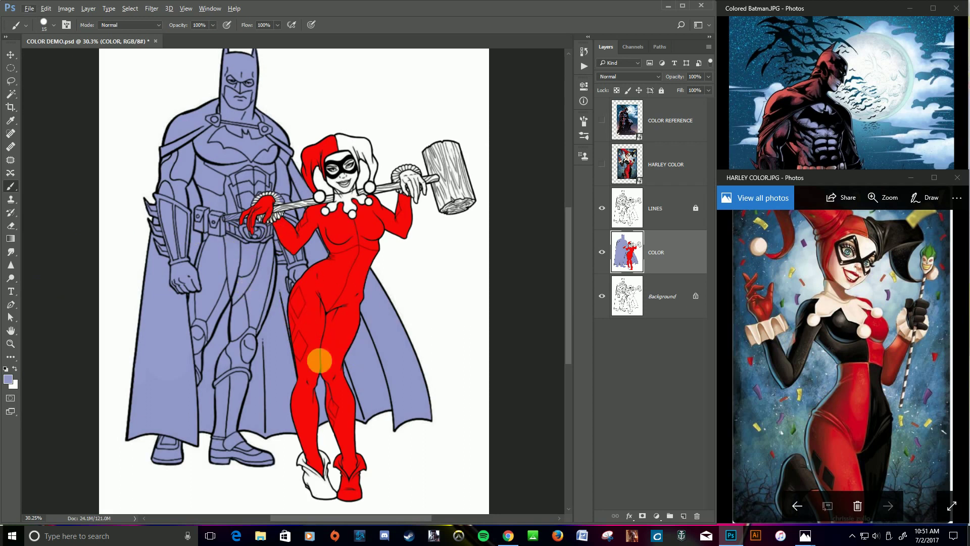
left_click(352, 214)
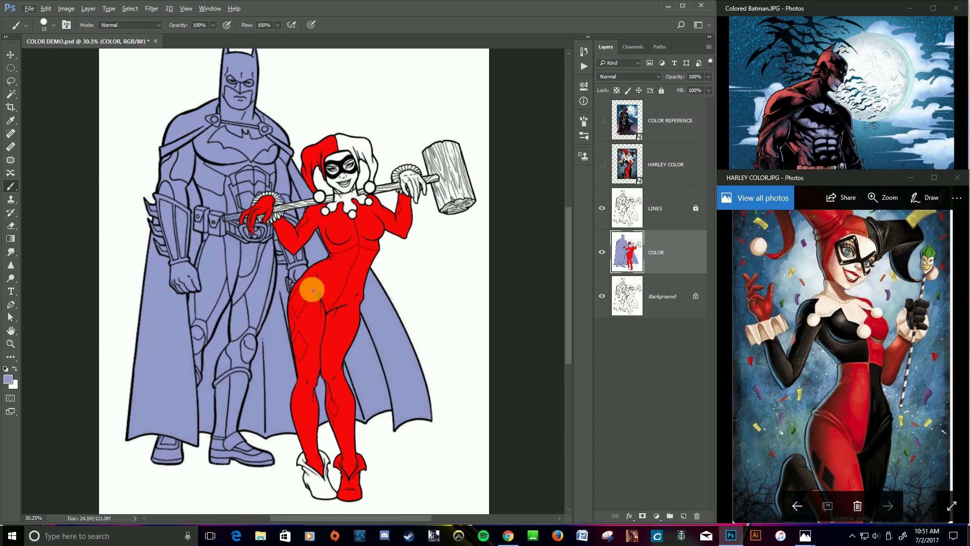
Set the foreground colour to the dark neutral gray 373738
left_click(8, 380)
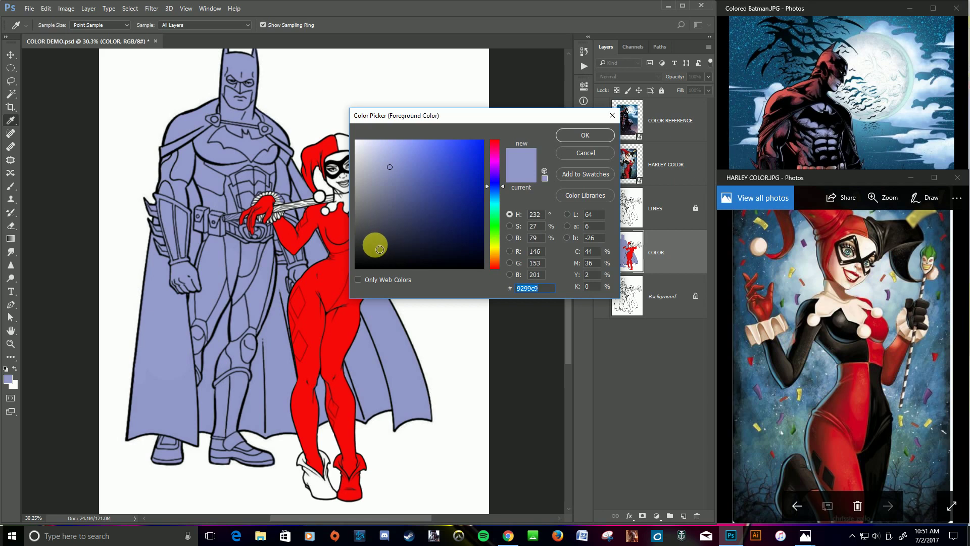
left_click(375, 245)
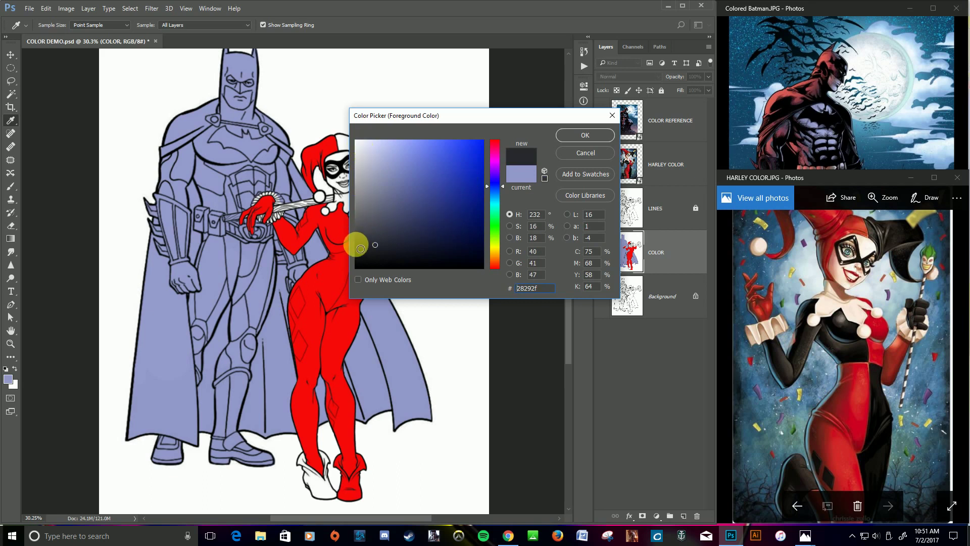
left_click(357, 244)
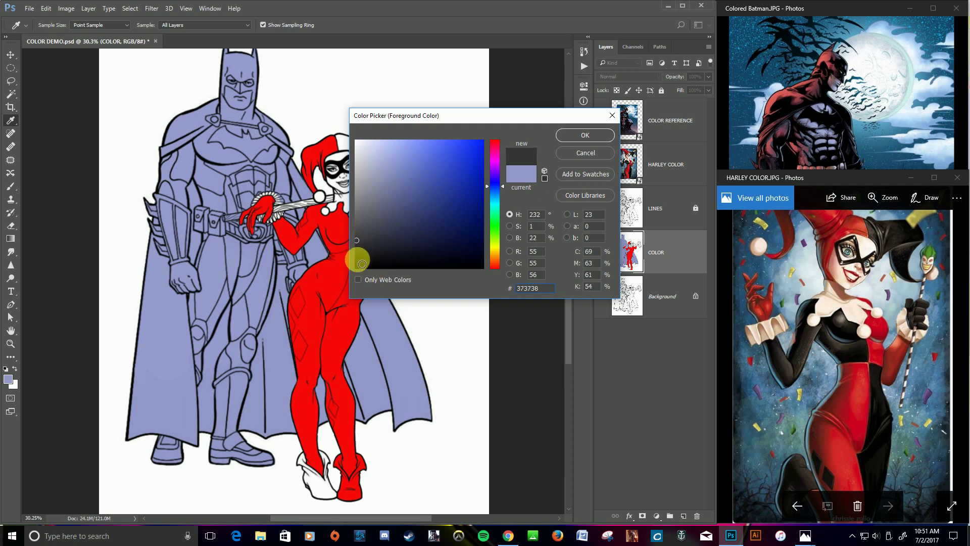
left_click(584, 136)
key("b")
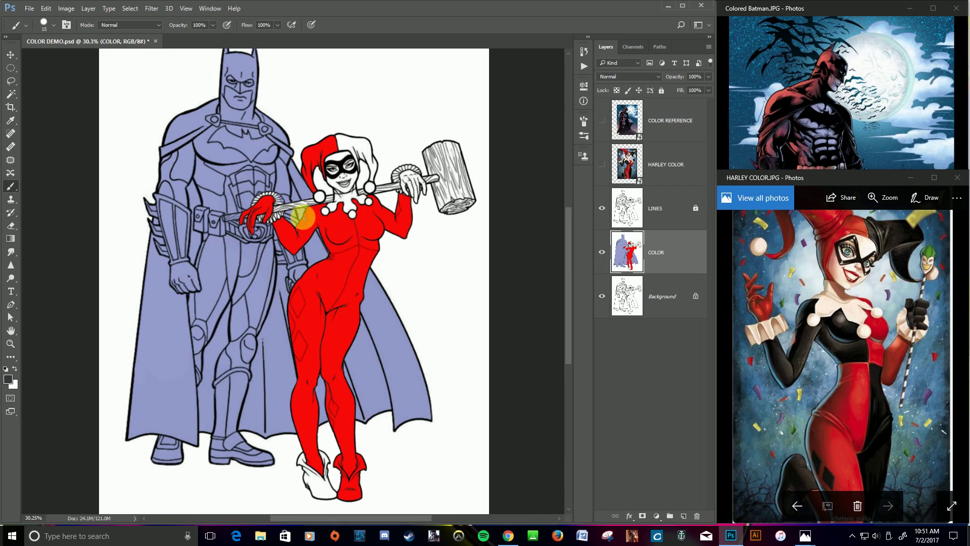
Zoom in and paint Harley's outstretched arm and the adjoining bodice half dark gray
scroll(304, 219, "up", 2)
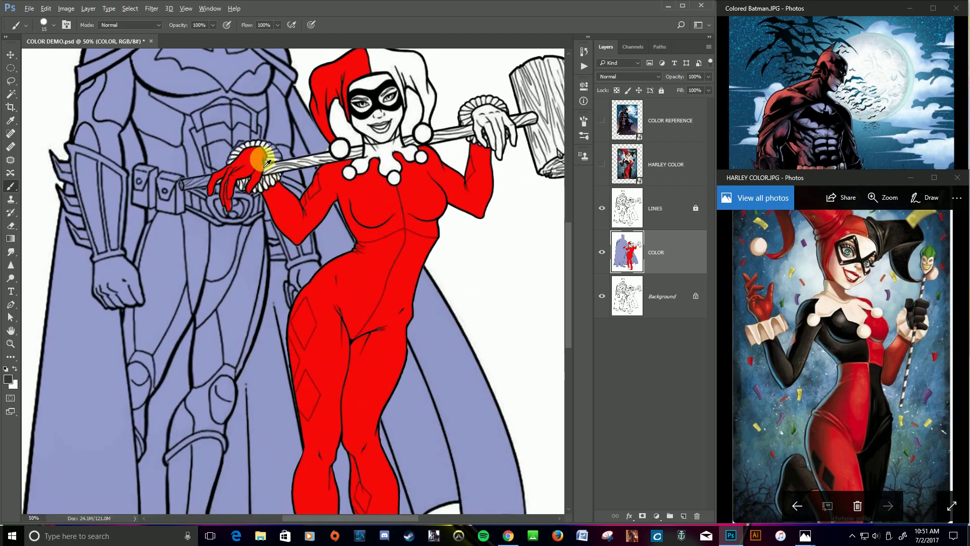
scroll(298, 202, "up", 4)
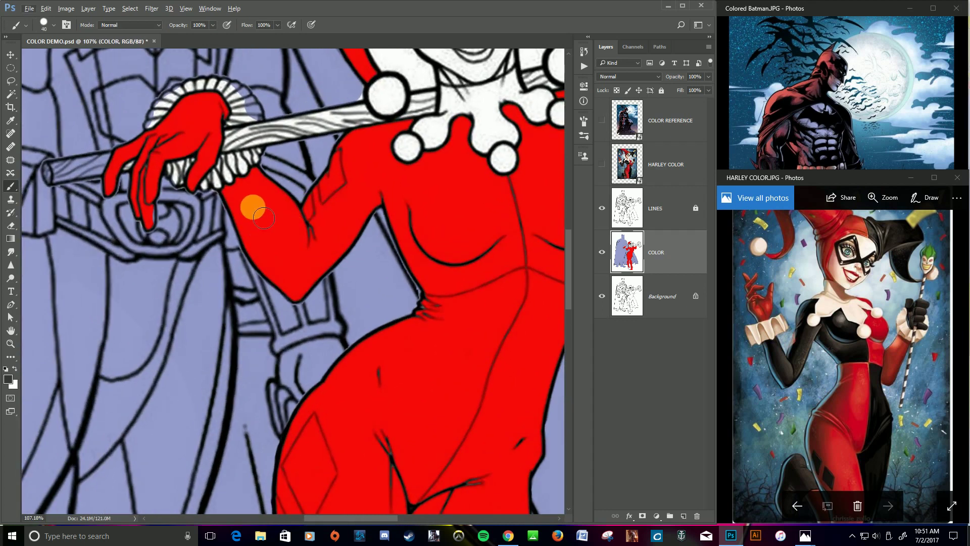
left_click(245, 206)
mouse_move(245, 206)
left_mouse_down()
mouse_move(264, 257)
mouse_move(309, 306)
mouse_move(303, 274)
mouse_move(249, 208)
left_mouse_up()
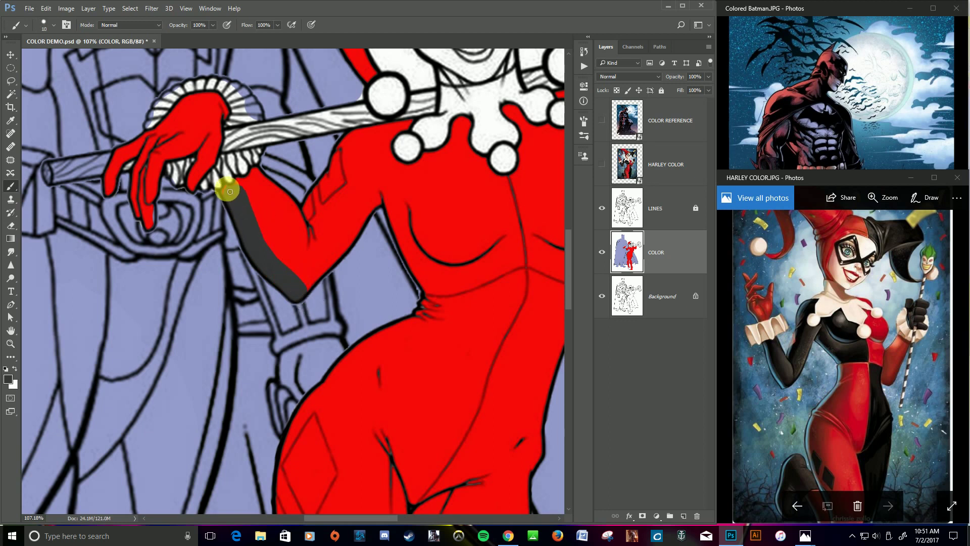
mouse_move(234, 192)
left_mouse_down()
mouse_move(258, 172)
mouse_move(268, 202)
mouse_move(308, 235)
mouse_move(314, 247)
mouse_move(264, 203)
mouse_move(314, 295)
mouse_move(376, 235)
mouse_move(362, 238)
mouse_move(389, 208)
mouse_move(370, 217)
mouse_move(355, 251)
mouse_move(320, 269)
mouse_move(329, 225)
mouse_move(365, 166)
mouse_move(348, 222)
mouse_move(369, 182)
mouse_move(356, 200)
mouse_move(414, 208)
left_mouse_up()
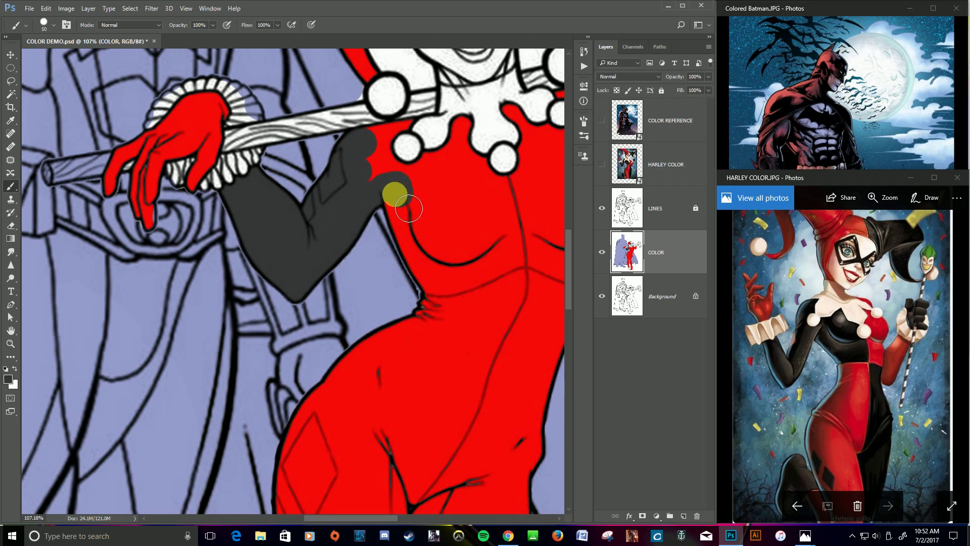
scroll(395, 194, "down", 5)
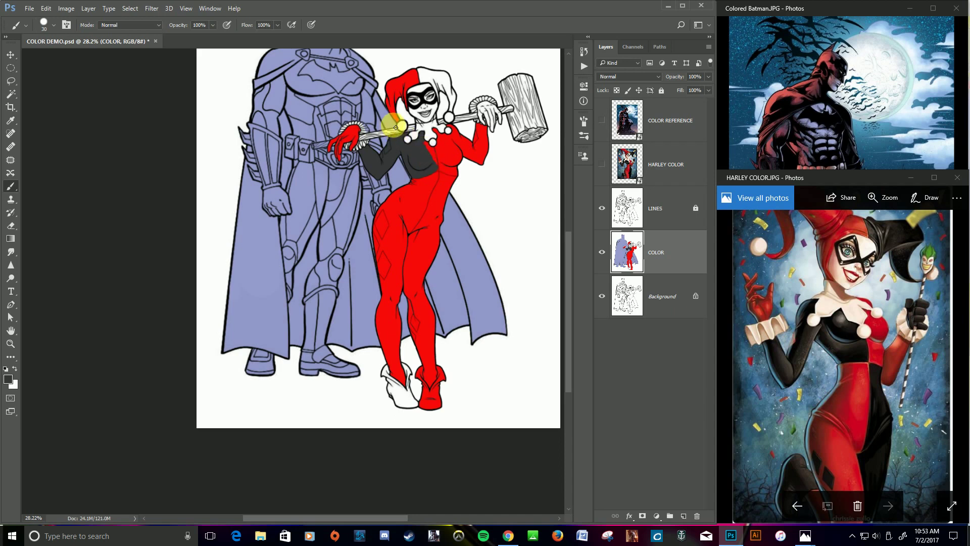
Sample the purple and fill the gap beside the white collar ball
scroll(397, 122, "up", 10)
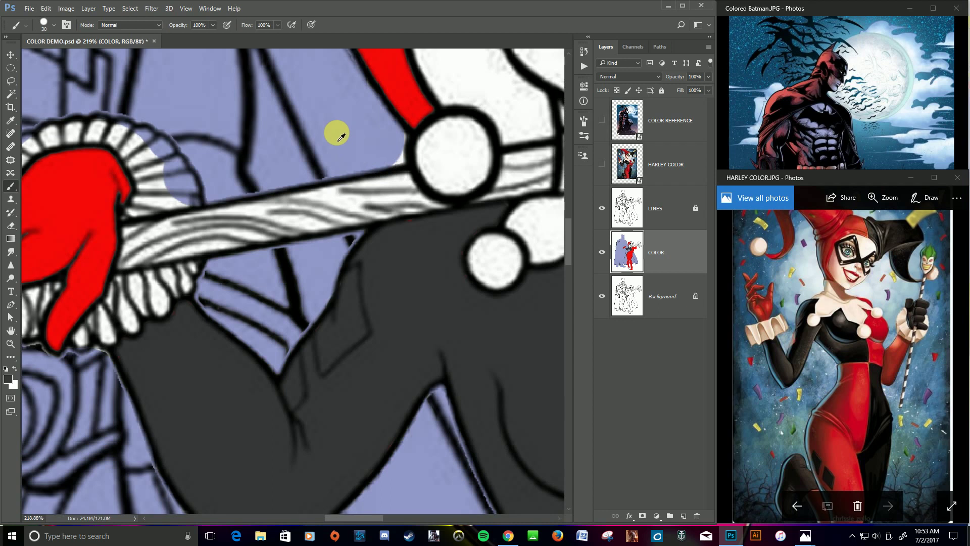
left_click(339, 139, "alt")
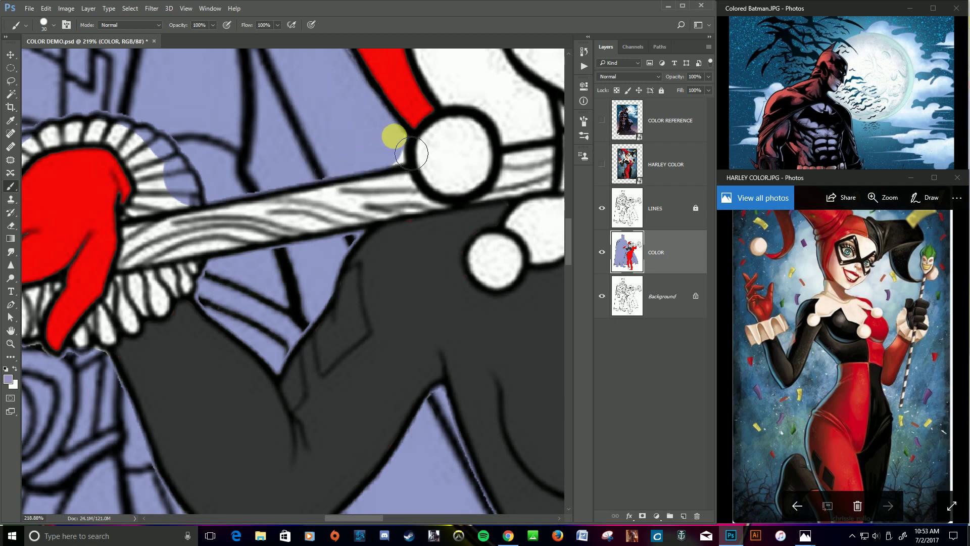
left_click_drag(410, 156, 410, 166)
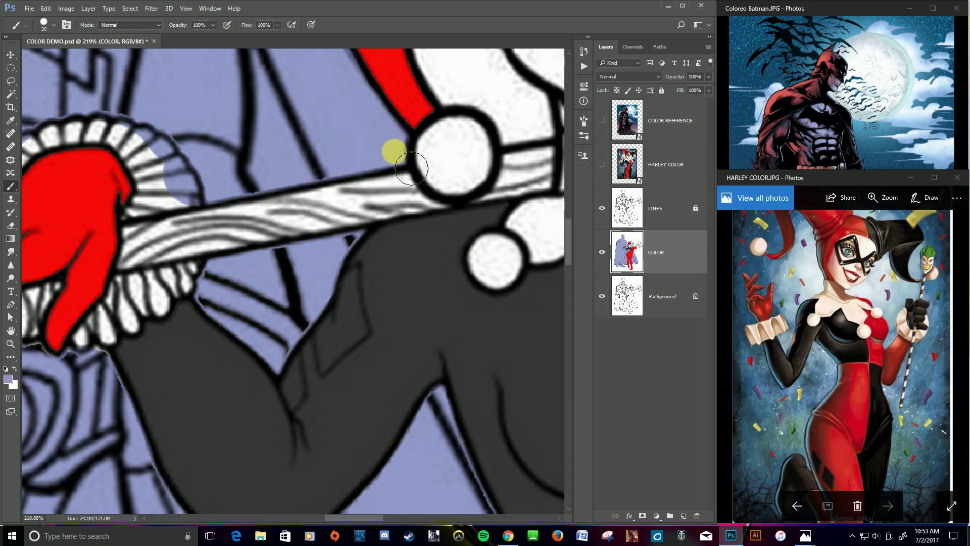
Sample the dark grey and paint over the red sliver below the ruffle
left_click(428, 268, "alt")
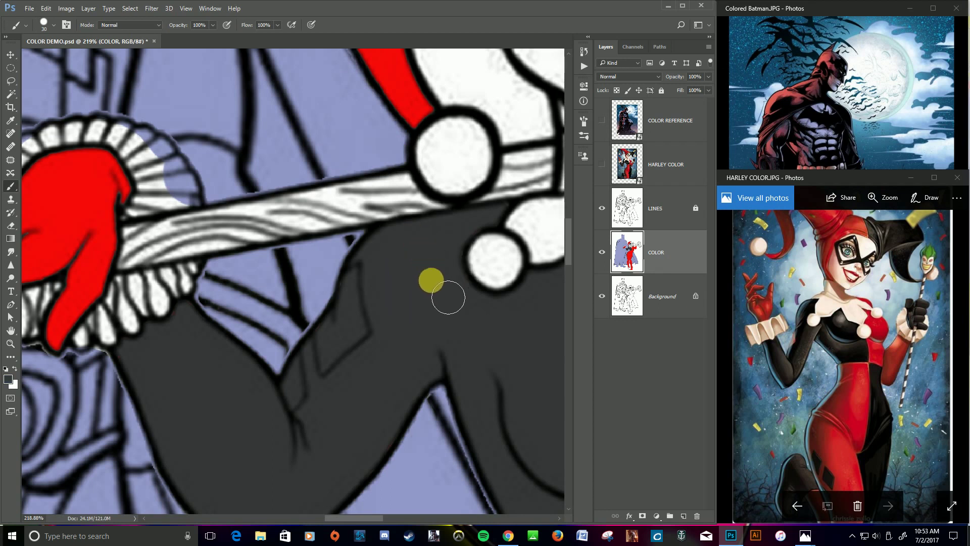
left_click_drag(431, 281, 232, 230)
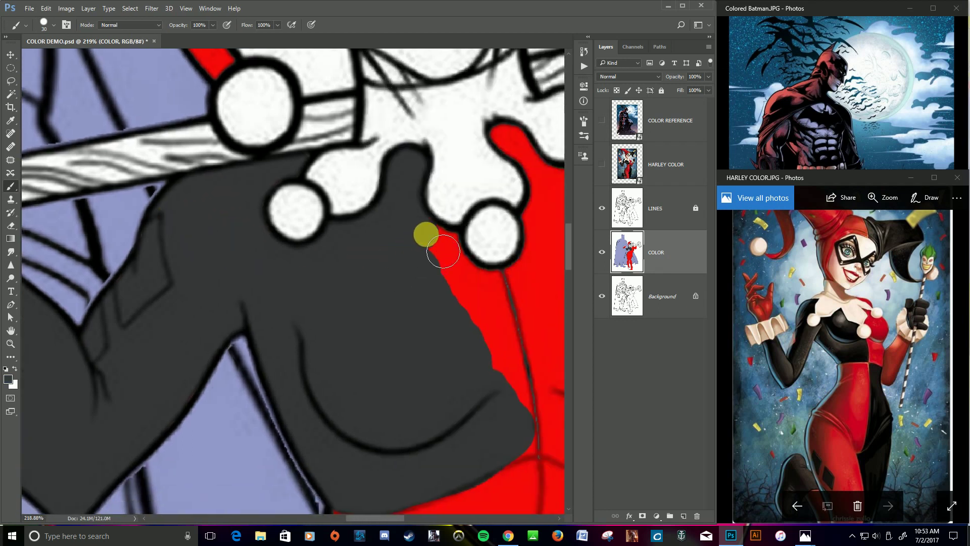
mouse_move(443, 251)
left_mouse_down()
mouse_move(449, 267)
mouse_move(462, 262)
mouse_move(478, 290)
mouse_move(506, 300)
mouse_move(491, 348)
mouse_move(527, 372)
mouse_move(537, 434)
mouse_move(469, 310)
mouse_move(524, 406)
mouse_move(536, 458)
mouse_move(537, 425)
mouse_move(525, 456)
left_mouse_up()
key("bracketleft")
key("bracketleft")
key("bracketleft")
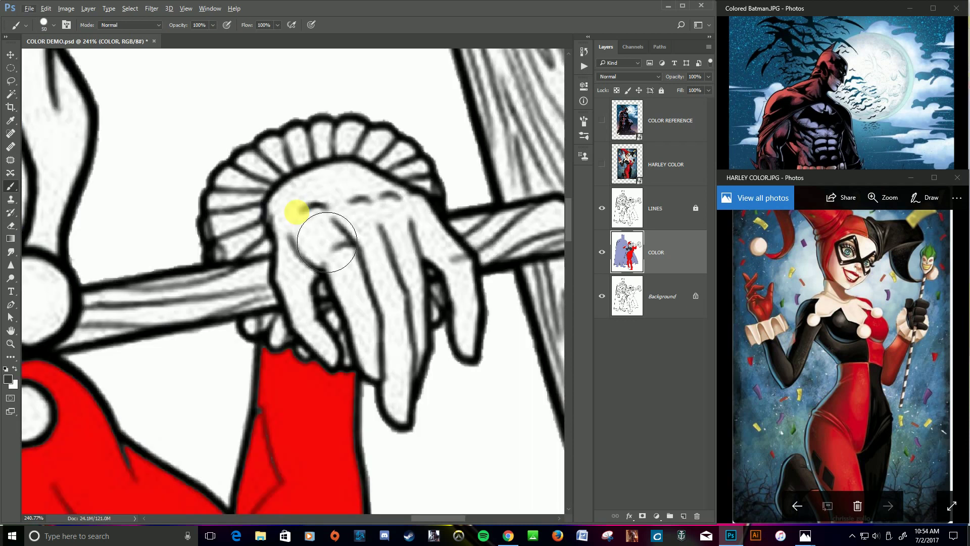
Paint Harley's glove and fingers gripping the staff dark grey
mouse_move(297, 212)
left_mouse_down()
mouse_move(350, 192)
mouse_move(316, 244)
mouse_move(346, 271)
mouse_move(369, 238)
mouse_move(372, 198)
mouse_move(388, 225)
mouse_move(368, 302)
mouse_move(390, 355)
mouse_move(390, 232)
left_mouse_up()
key("[")
key("[")
key("[")
key("[")
key("[")
key("[")
key("[")
key("[")
key("[")
key("[")
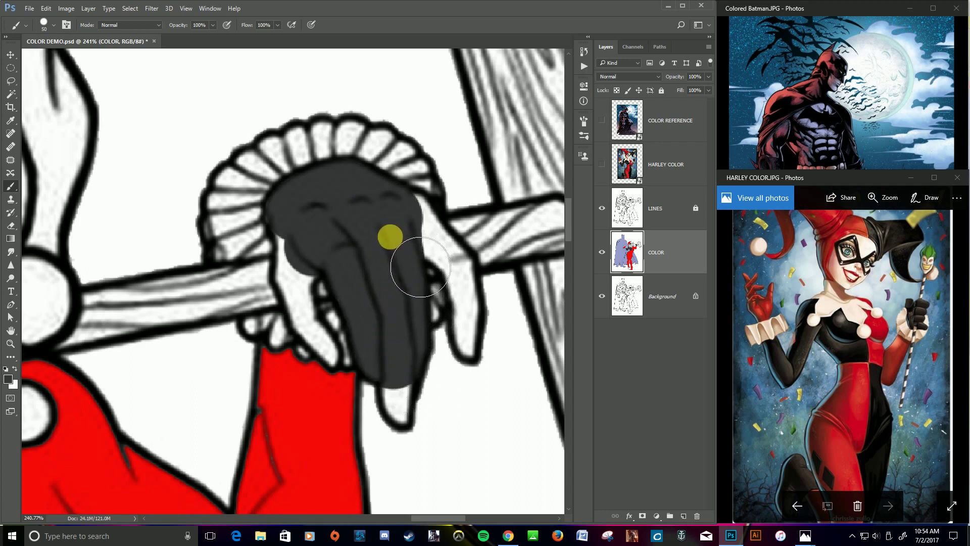
key("]")
key("]")
key("]")
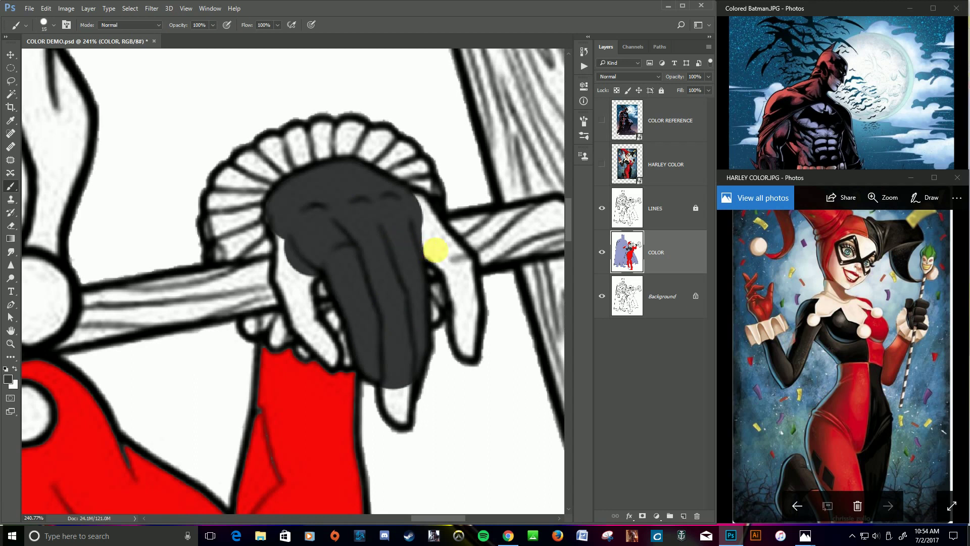
mouse_move(441, 258)
left_mouse_down()
mouse_move(464, 283)
mouse_move(480, 362)
mouse_move(479, 286)
mouse_move(427, 215)
mouse_move(430, 249)
mouse_move(310, 257)
left_mouse_up()
mouse_move(303, 260)
left_mouse_down()
mouse_move(319, 339)
mouse_move(344, 369)
mouse_move(310, 300)
mouse_move(317, 284)
mouse_move(338, 293)
mouse_move(348, 312)
mouse_move(324, 285)
mouse_move(316, 296)
mouse_move(414, 426)
mouse_move(423, 376)
mouse_move(379, 353)
left_mouse_up()
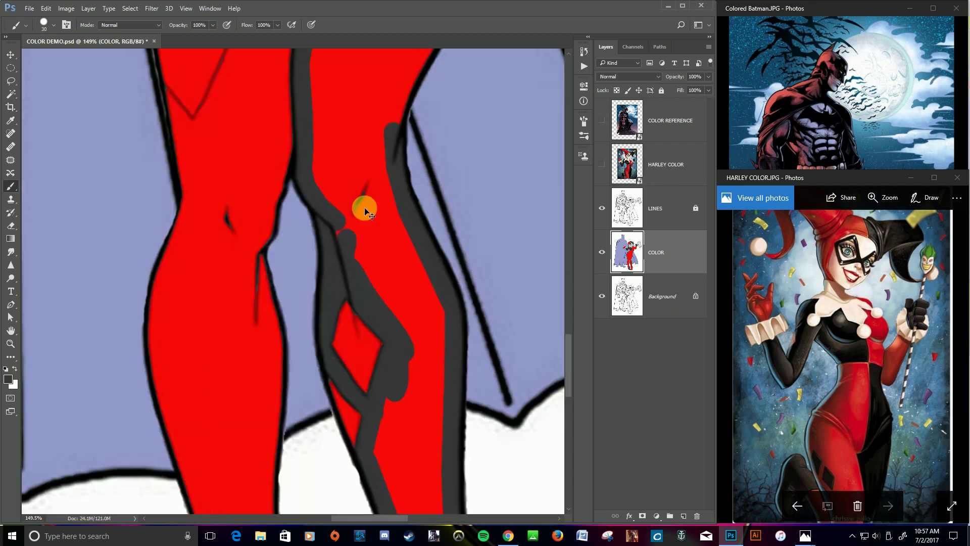
Paint Harley's second leg dark grey down to the boot cuff, keeping the red diamond
mouse_move(375, 219)
left_mouse_down()
mouse_move(416, 95)
mouse_move(381, 166)
mouse_move(385, 112)
mouse_move(358, 152)
left_mouse_up()
key("bracketright")
key("bracketright")
key("bracketright")
key("bracketright")
key("bracketright")
key("bracketright")
key("bracketright")
key("bracketright")
key("bracketright")
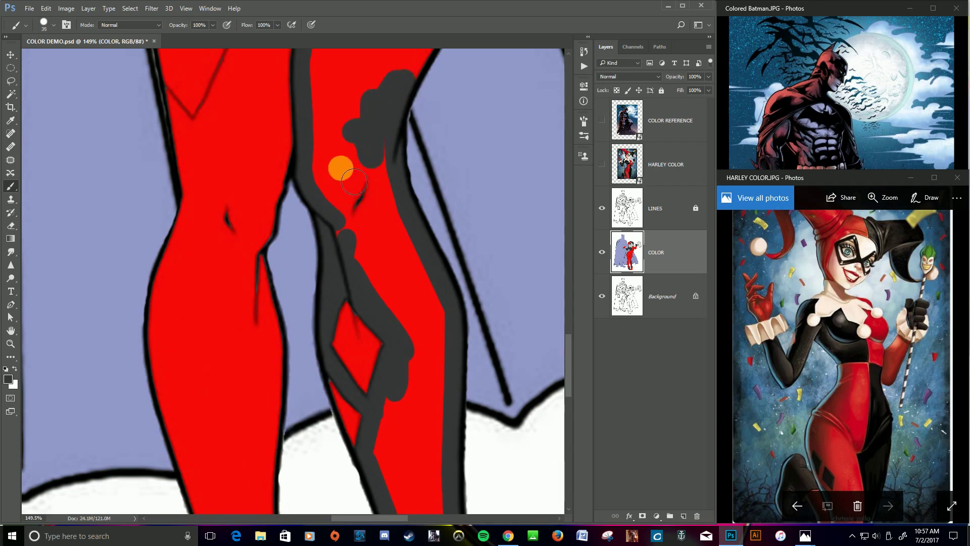
key("bracketleft")
key("bracketleft")
mouse_move(351, 123)
left_mouse_down()
mouse_move(346, 99)
mouse_move(346, 158)
mouse_move(411, 305)
mouse_move(420, 387)
left_mouse_up()
key("bracketleft")
key("bracketleft")
mouse_move(449, 417)
left_mouse_down()
mouse_move(448, 461)
mouse_move(434, 461)
mouse_move(413, 438)
mouse_move(430, 211)
mouse_move(461, 204)
mouse_move(467, 213)
mouse_move(465, 263)
mouse_move(487, 356)
mouse_move(484, 254)
left_mouse_up()
key("space")
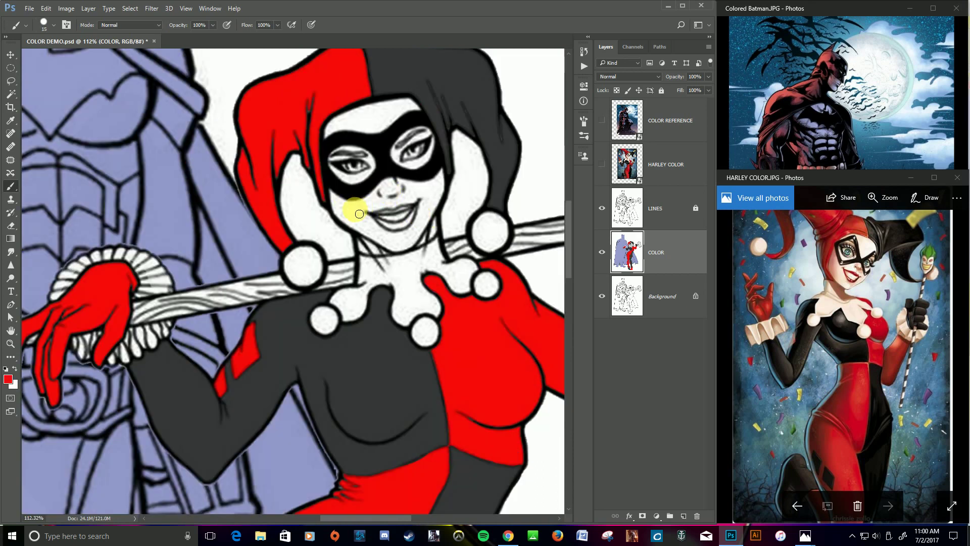
Set the foreground colour to the dark brown 6f4727
left_click(8, 381)
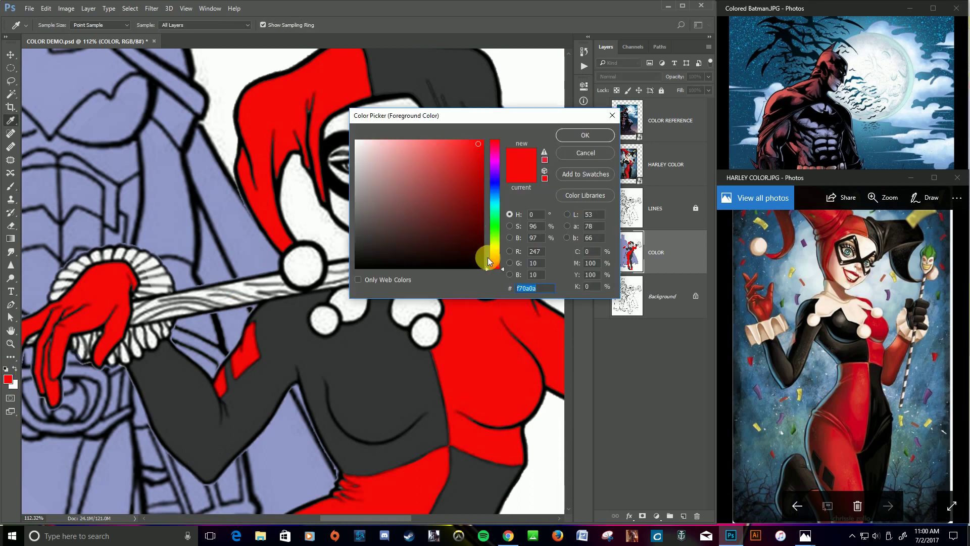
left_click_drag(493, 261, 498, 259)
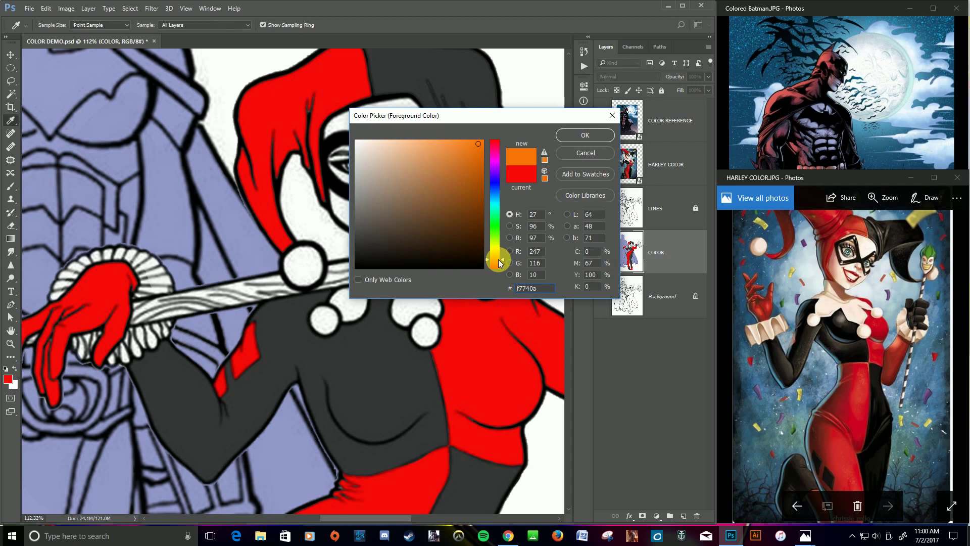
left_click(387, 148)
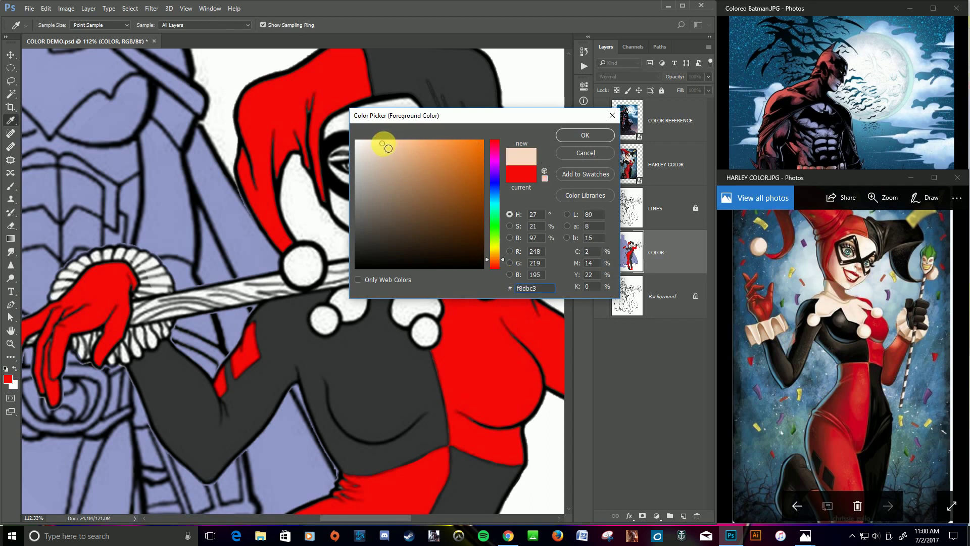
left_click_drag(388, 147, 395, 217)
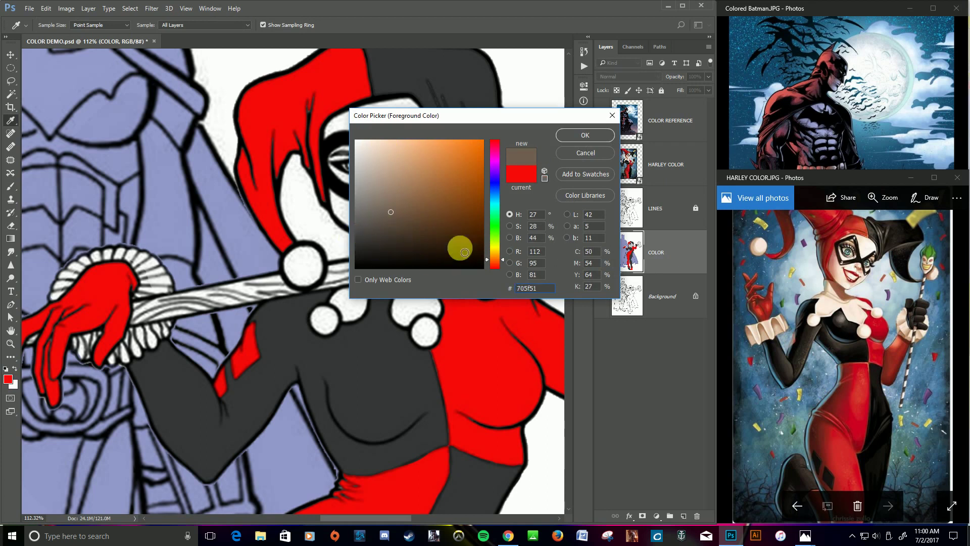
mouse_move(397, 217)
left_mouse_down()
mouse_move(433, 241)
mouse_move(425, 232)
mouse_move(453, 215)
mouse_move(439, 212)
left_mouse_up()
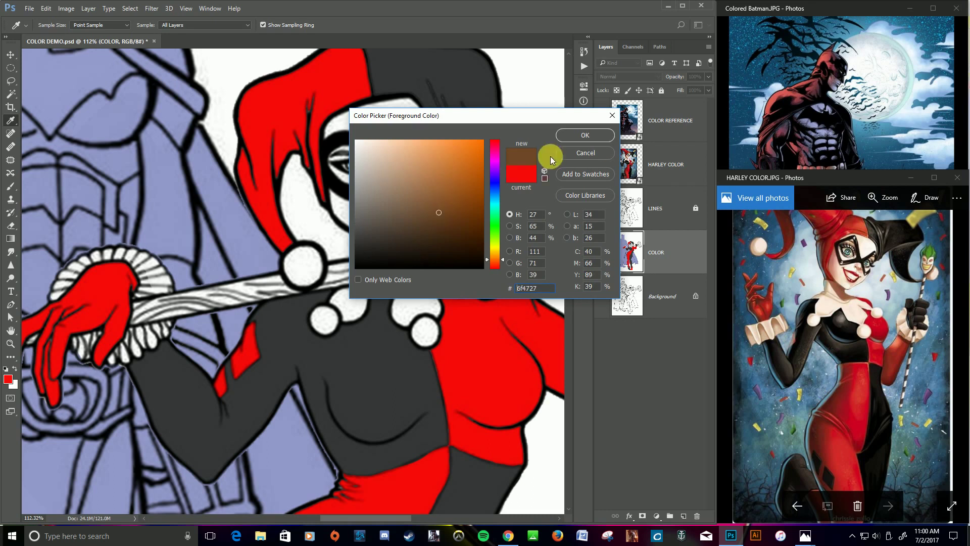
left_click(579, 137)
key("b")
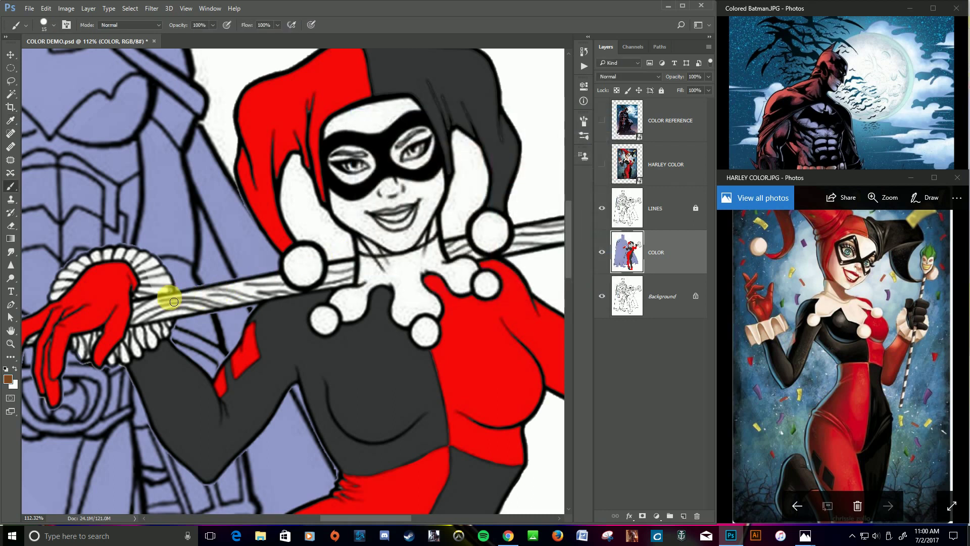
Paint the hammer handle brown with straight strokes from the glove to the collar balls
left_click(140, 308)
left_click(277, 278, "shift")
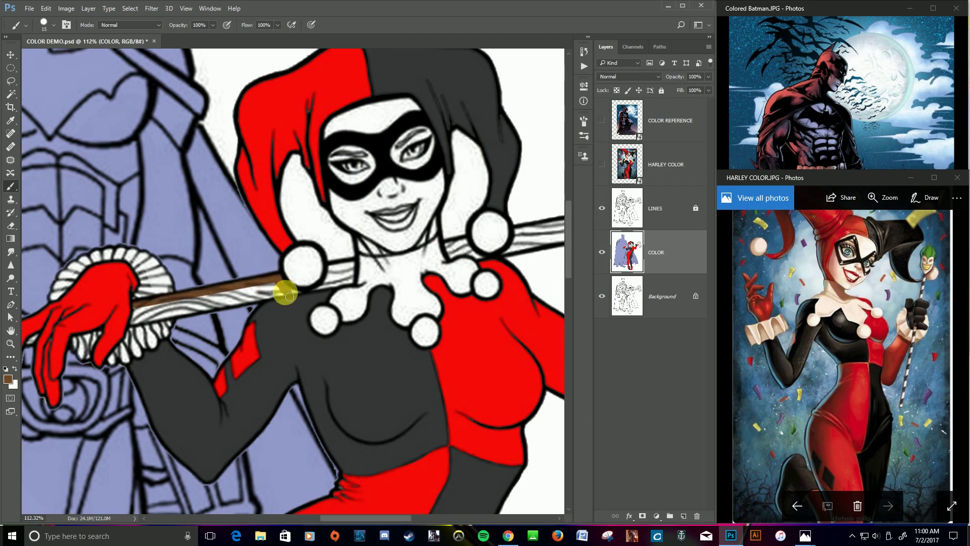
left_click(144, 316, "shift")
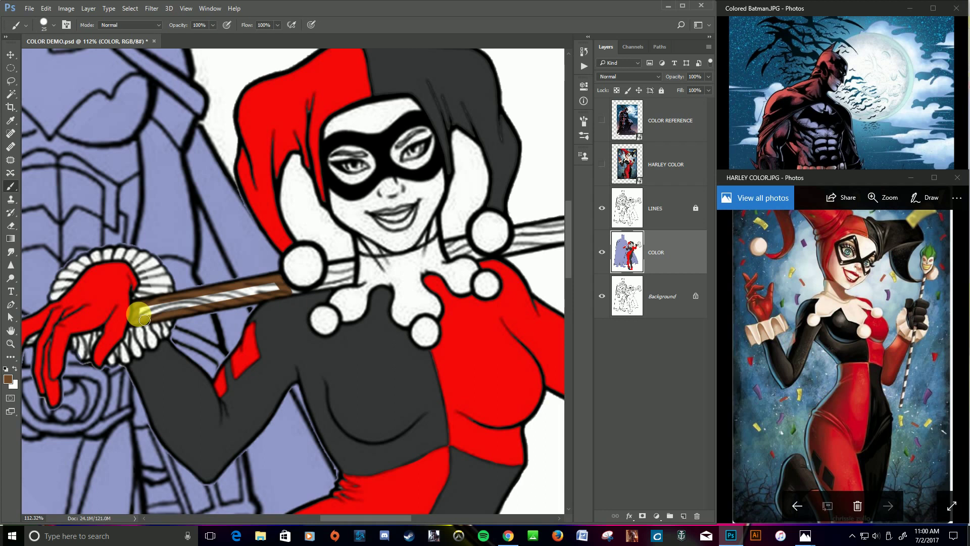
left_click(276, 283, "shift")
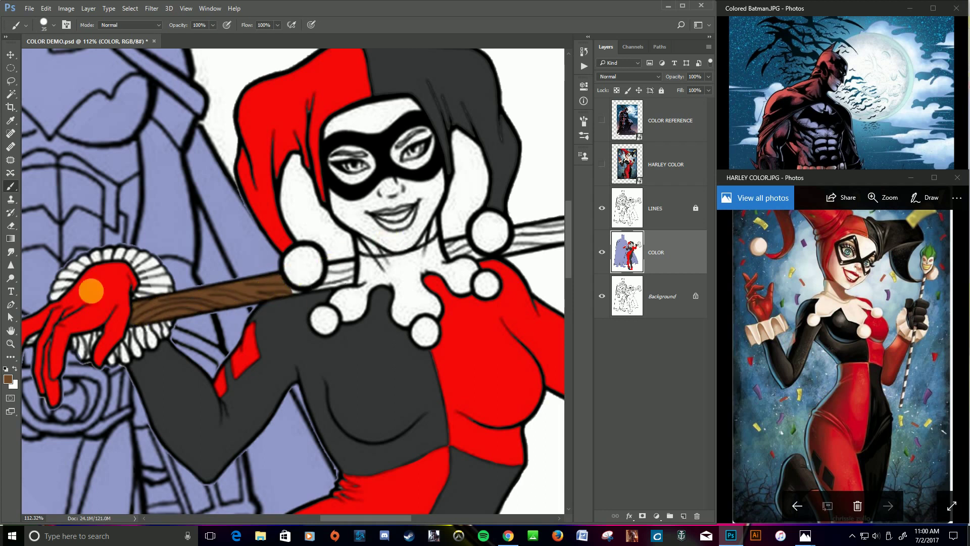
Set the foreground colour to the light beige skin tone f1cbad
left_click(7, 380)
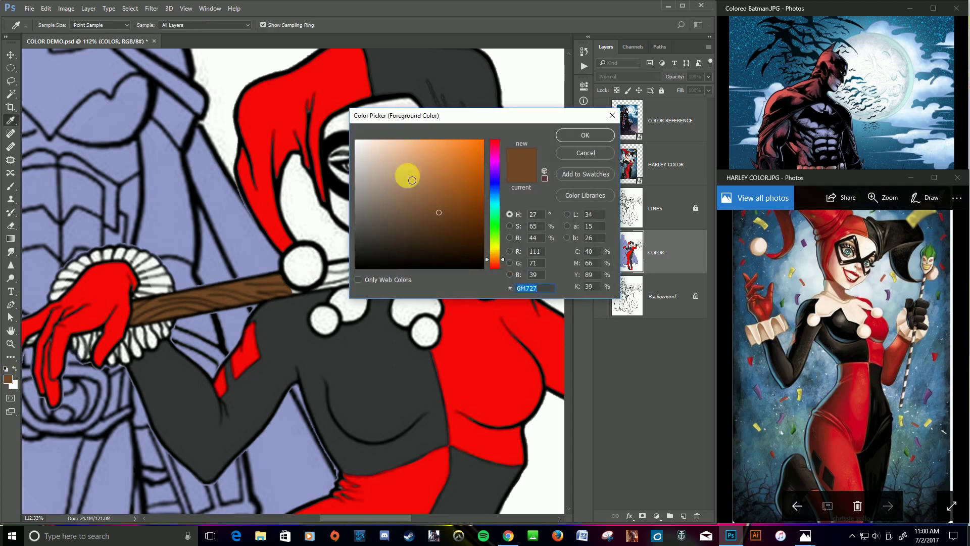
left_click(392, 146)
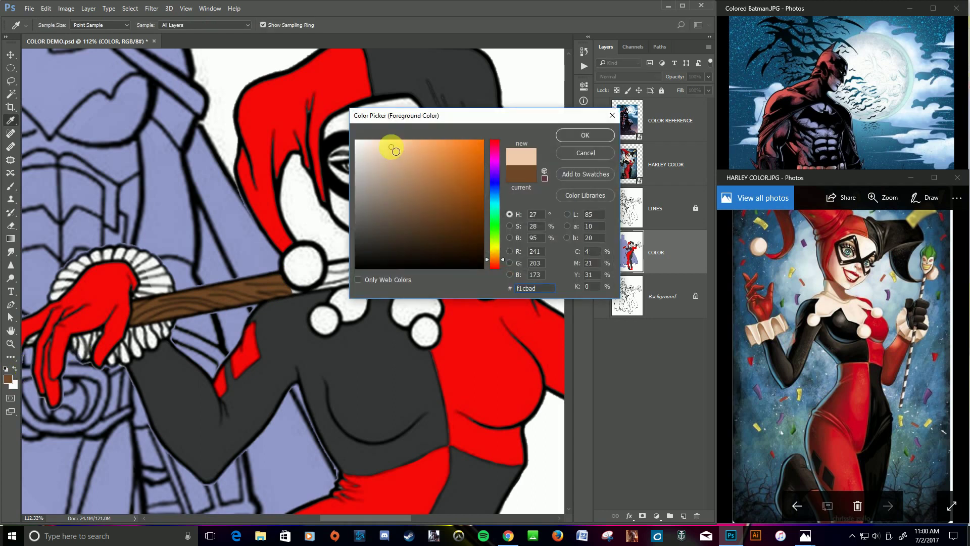
left_click(591, 135)
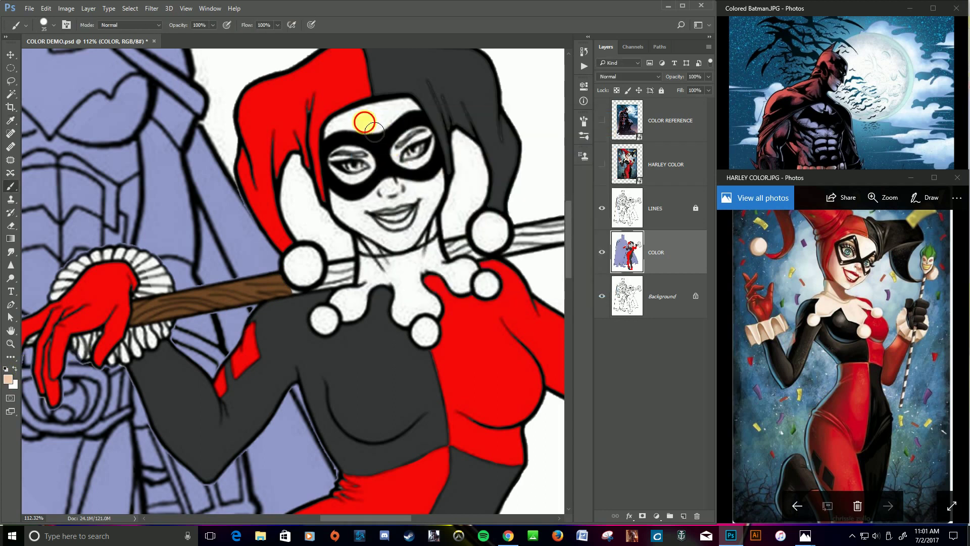
Brush beige skin over Harley's forehead and face, then start Batman's gold wristband
left_click(363, 122)
mouse_move(331, 133)
left_mouse_down()
mouse_move(376, 120)
mouse_move(420, 119)
mouse_move(382, 144)
mouse_move(389, 130)
mouse_move(396, 145)
mouse_move(354, 206)
mouse_move(350, 171)
mouse_move(379, 166)
mouse_move(367, 190)
mouse_move(368, 177)
mouse_move(426, 145)
mouse_move(438, 145)
mouse_move(435, 165)
mouse_move(410, 172)
mouse_move(418, 160)
mouse_move(413, 181)
mouse_move(383, 204)
mouse_move(425, 189)
mouse_move(418, 208)
mouse_move(447, 185)
mouse_move(438, 203)
mouse_move(397, 215)
mouse_move(349, 208)
mouse_move(379, 254)
mouse_move(397, 254)
mouse_move(377, 257)
mouse_move(378, 234)
mouse_move(419, 242)
mouse_move(443, 207)
mouse_move(437, 234)
mouse_move(410, 253)
mouse_move(402, 223)
mouse_move(374, 192)
mouse_move(382, 223)
mouse_move(362, 236)
left_mouse_up()
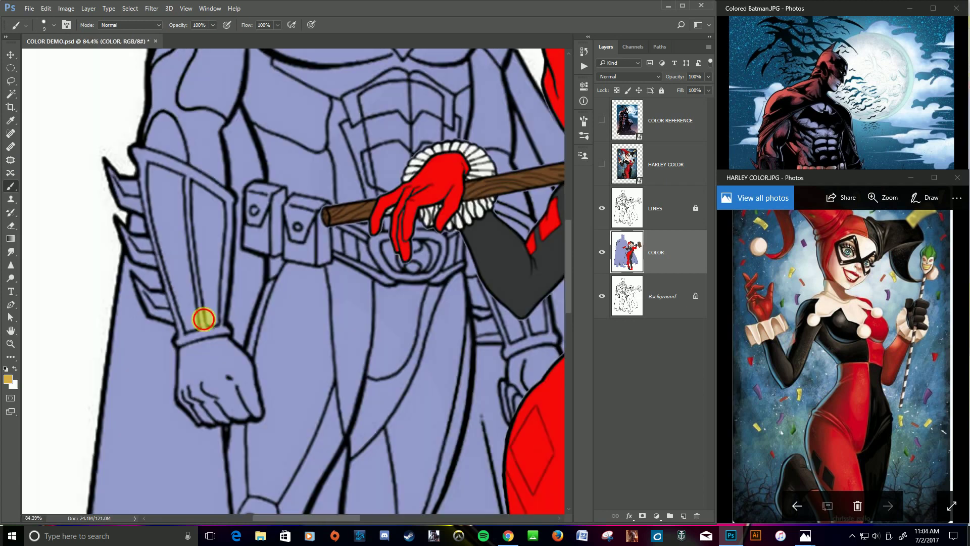
left_click_drag(202, 322, 195, 337)
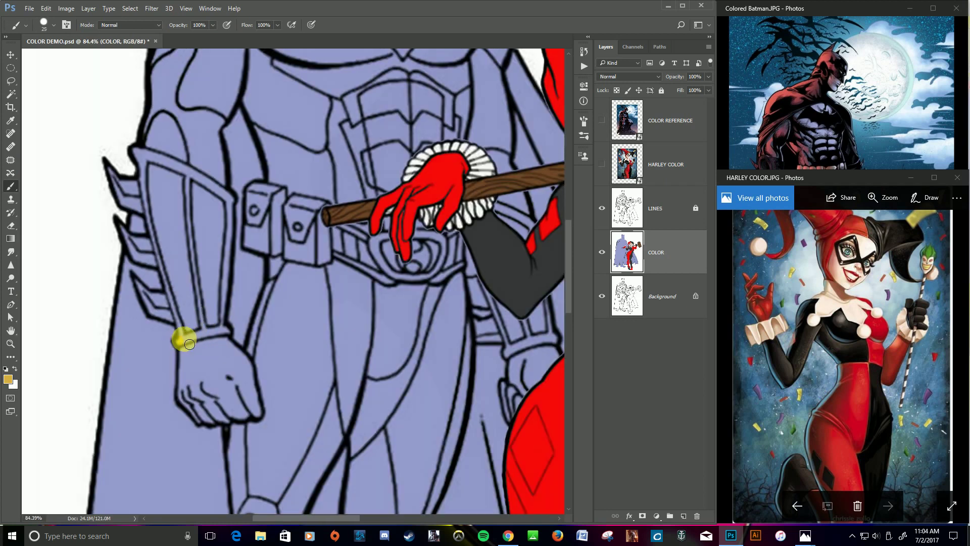
Paint Batman's wristband, belt pouch and the belt beneath it gold
mouse_move(203, 339)
left_mouse_down()
mouse_move(223, 336)
mouse_move(184, 336)
mouse_move(227, 324)
left_mouse_up()
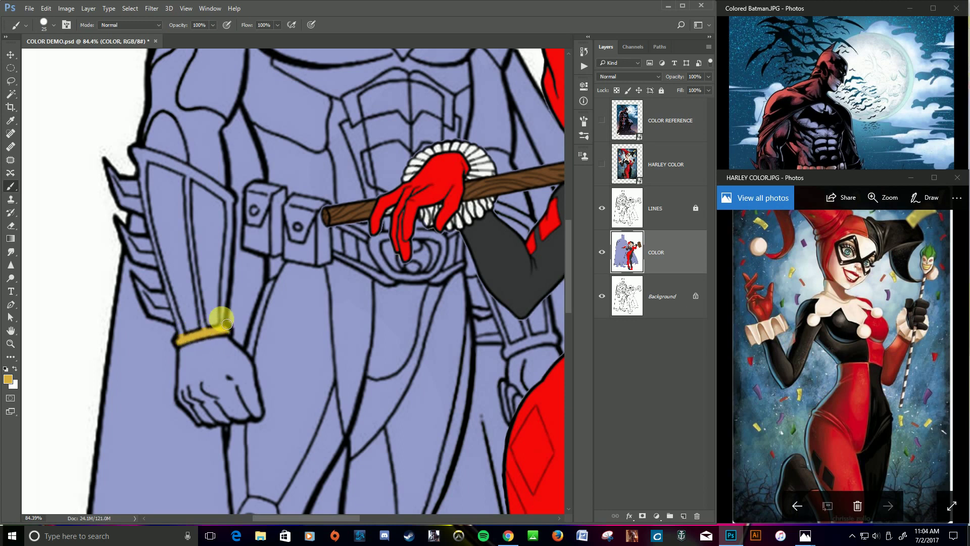
left_click(251, 190)
left_click_drag(254, 251, 251, 191)
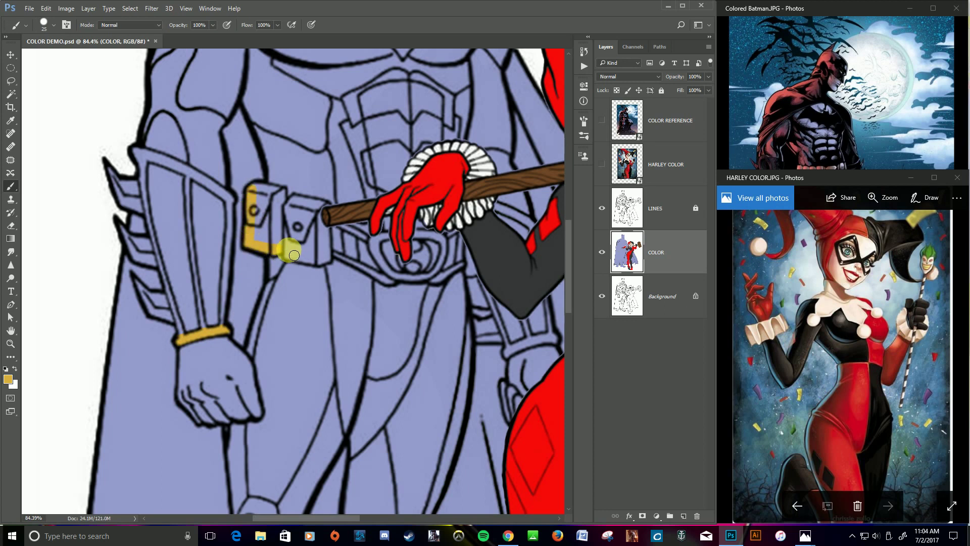
mouse_move(294, 260)
left_mouse_down()
mouse_move(332, 264)
mouse_move(331, 238)
mouse_move(317, 244)
mouse_move(325, 257)
mouse_move(260, 192)
mouse_move(284, 196)
mouse_move(286, 210)
mouse_move(325, 209)
mouse_move(295, 219)
mouse_move(277, 201)
mouse_move(272, 223)
mouse_move(261, 209)
mouse_move(262, 244)
mouse_move(279, 251)
mouse_move(276, 220)
mouse_move(298, 255)
mouse_move(323, 255)
mouse_move(311, 257)
mouse_move(311, 233)
left_mouse_up()
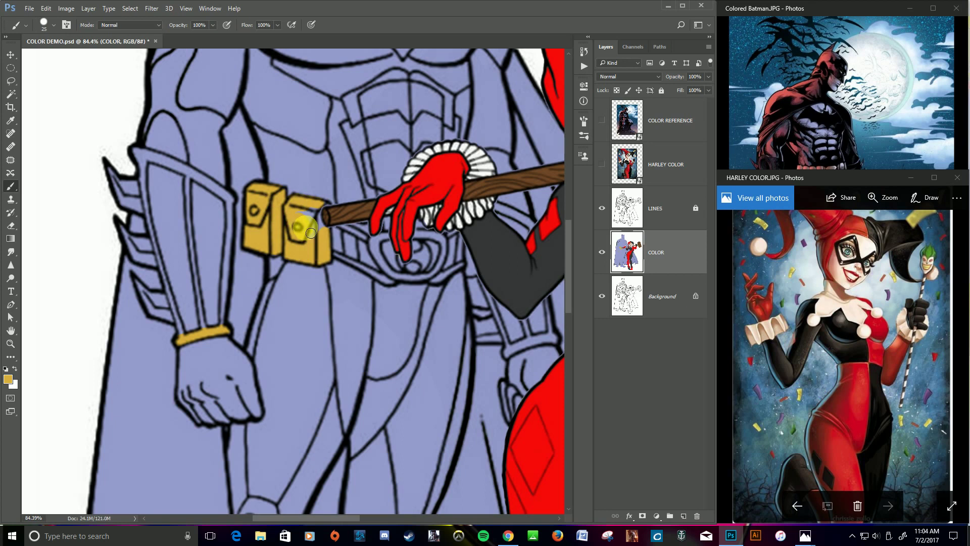